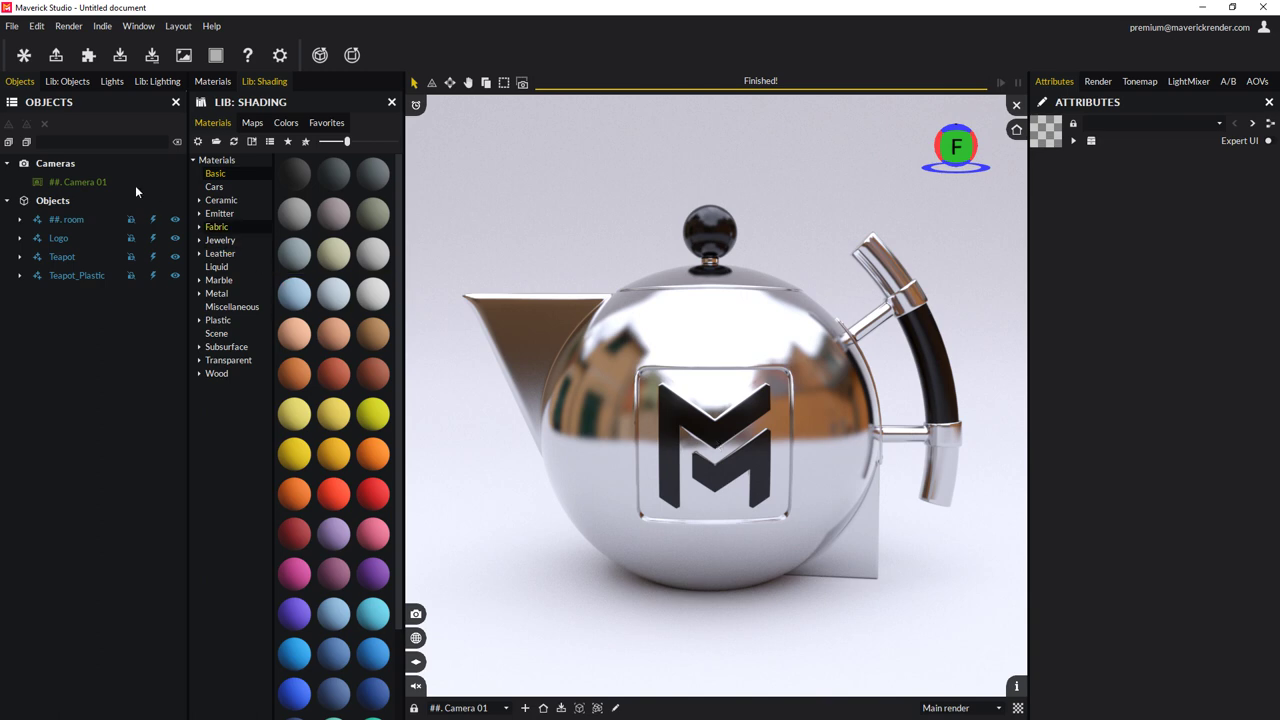
# Step: Dismiss the start screen and switch to the scenes folder holding Camera_Canon.obj and iStick.obj
pyautogui.click(24, 55)
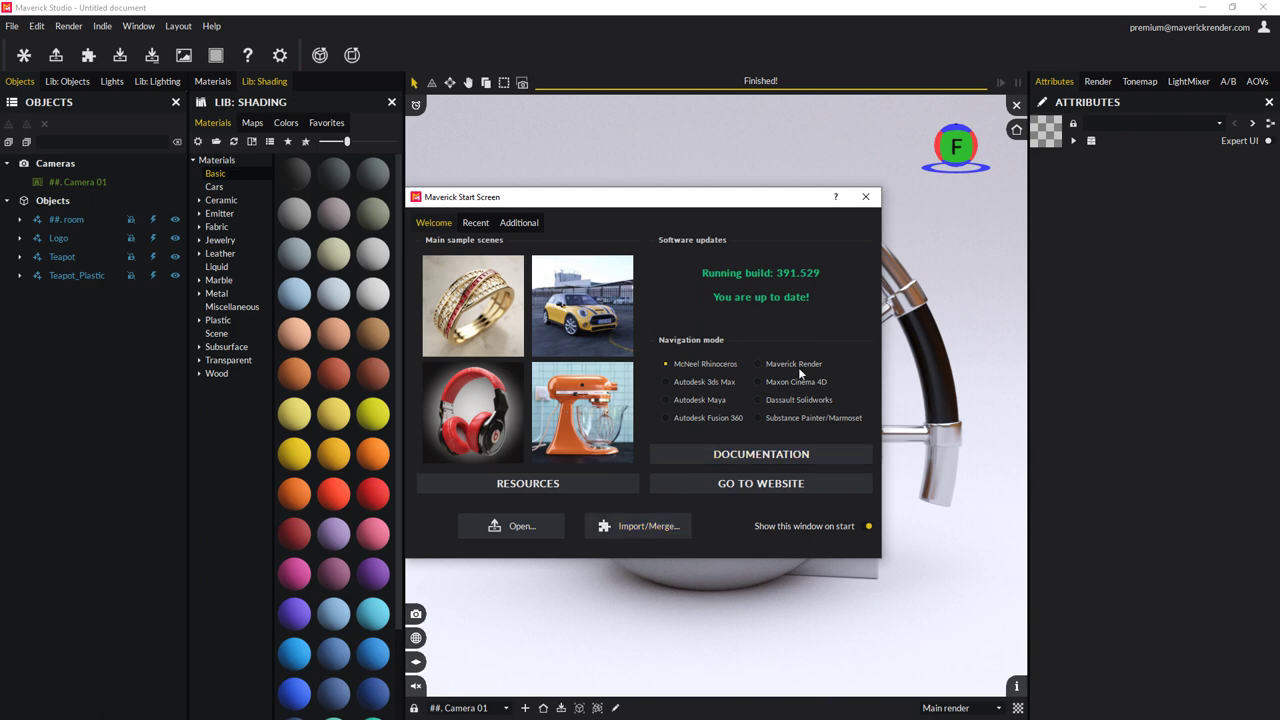
pyautogui.click(860, 200)
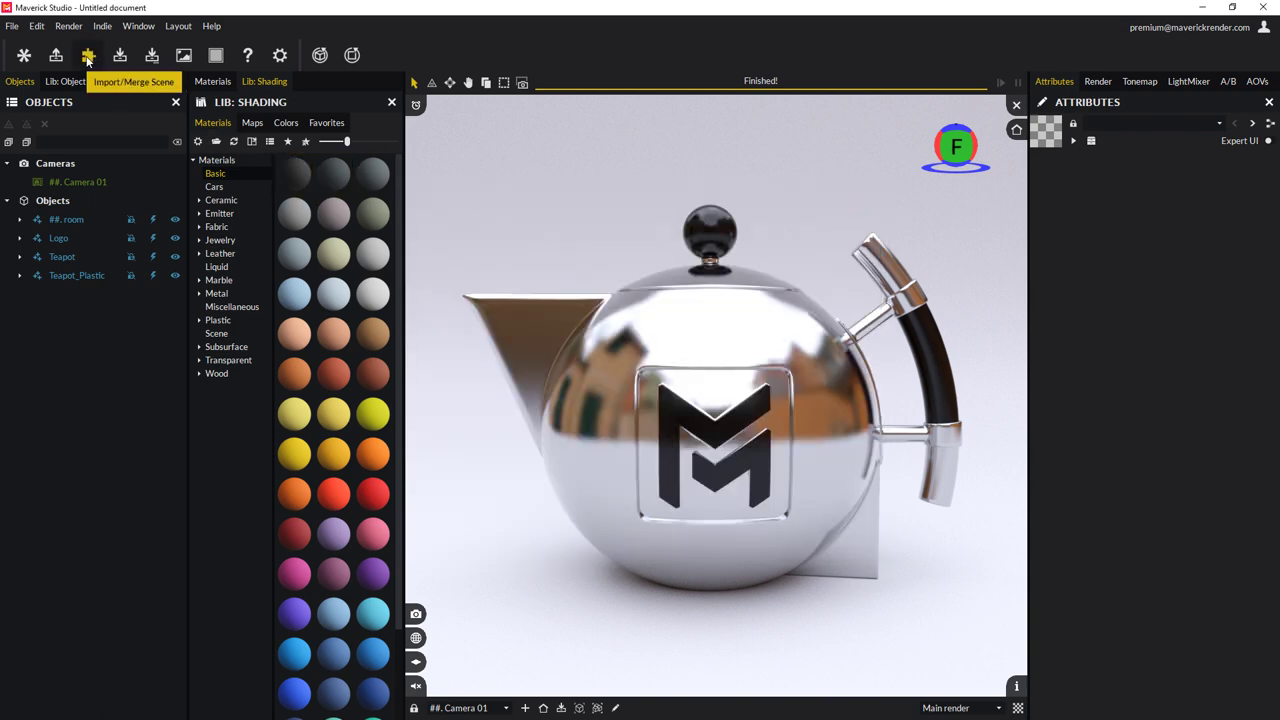
pyautogui.click(13, 29)
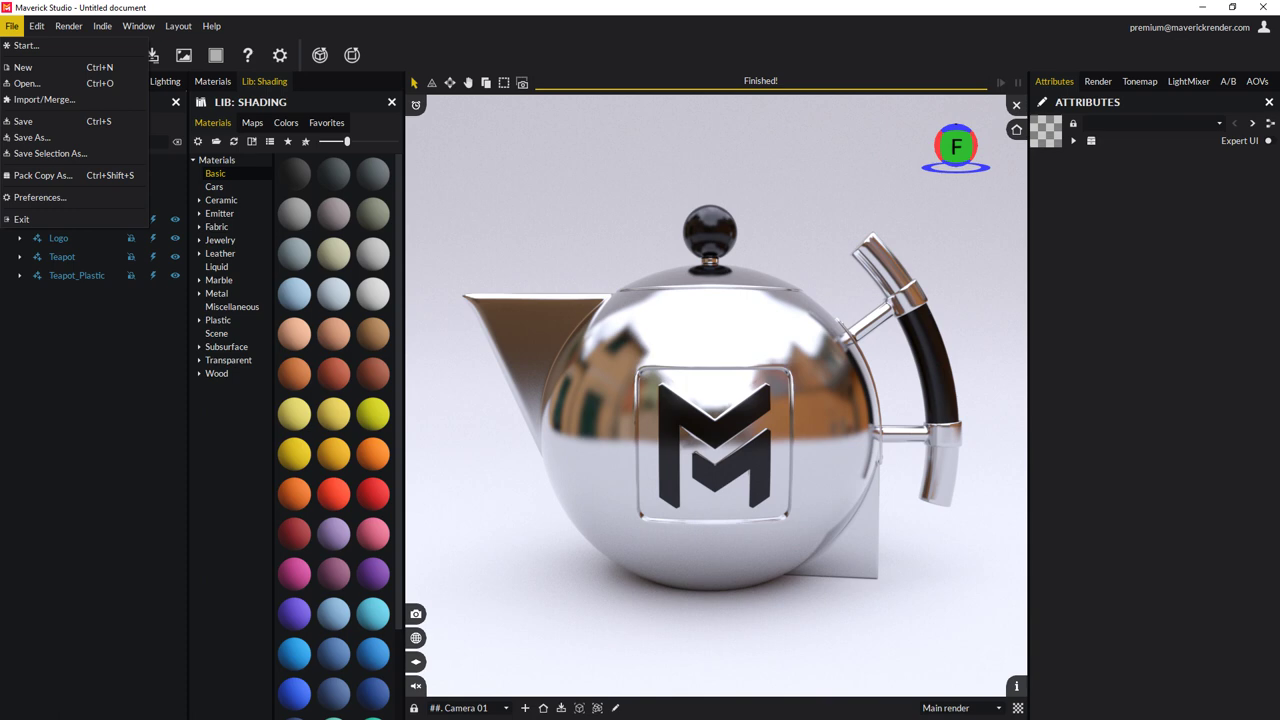
pyautogui.hotkey('alt', 'Tab')
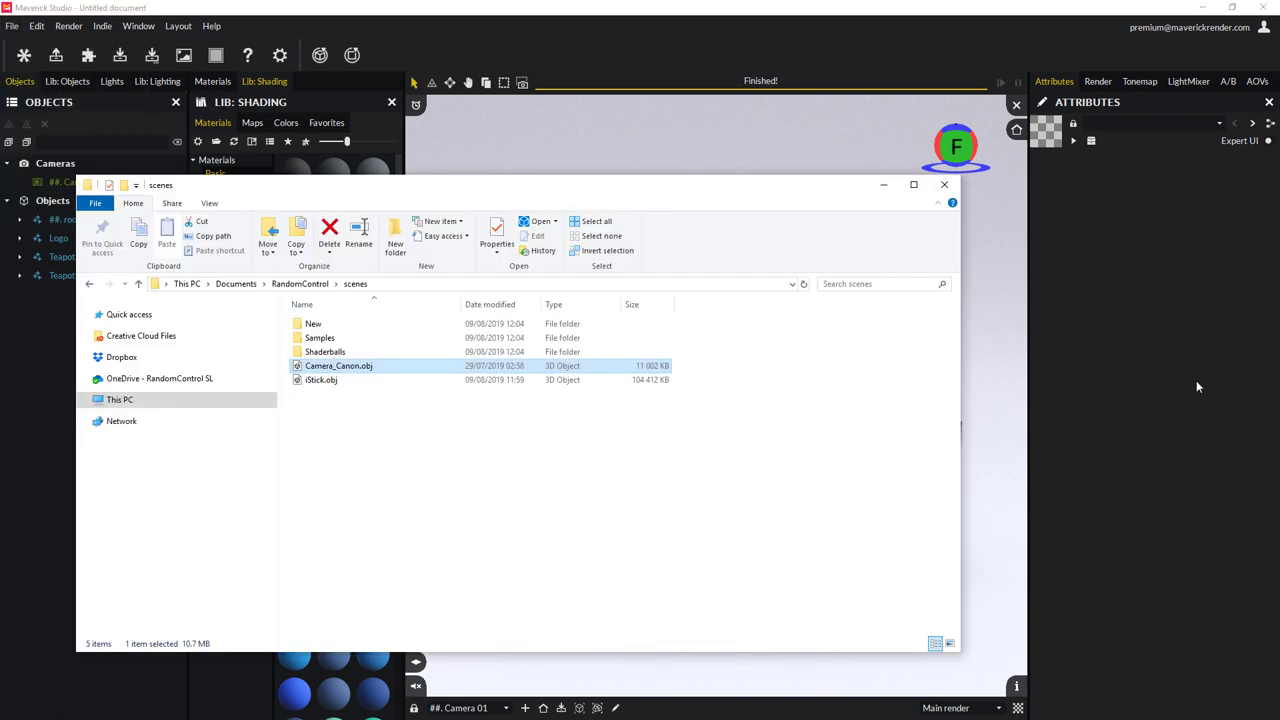
# Step: Drag Camera_Canon.obj into the viewport as a new scene with the bright white studio ambience
pyautogui.click(344, 366)
pyautogui.moveTo(341, 372); pyautogui.dragTo(696, 157)
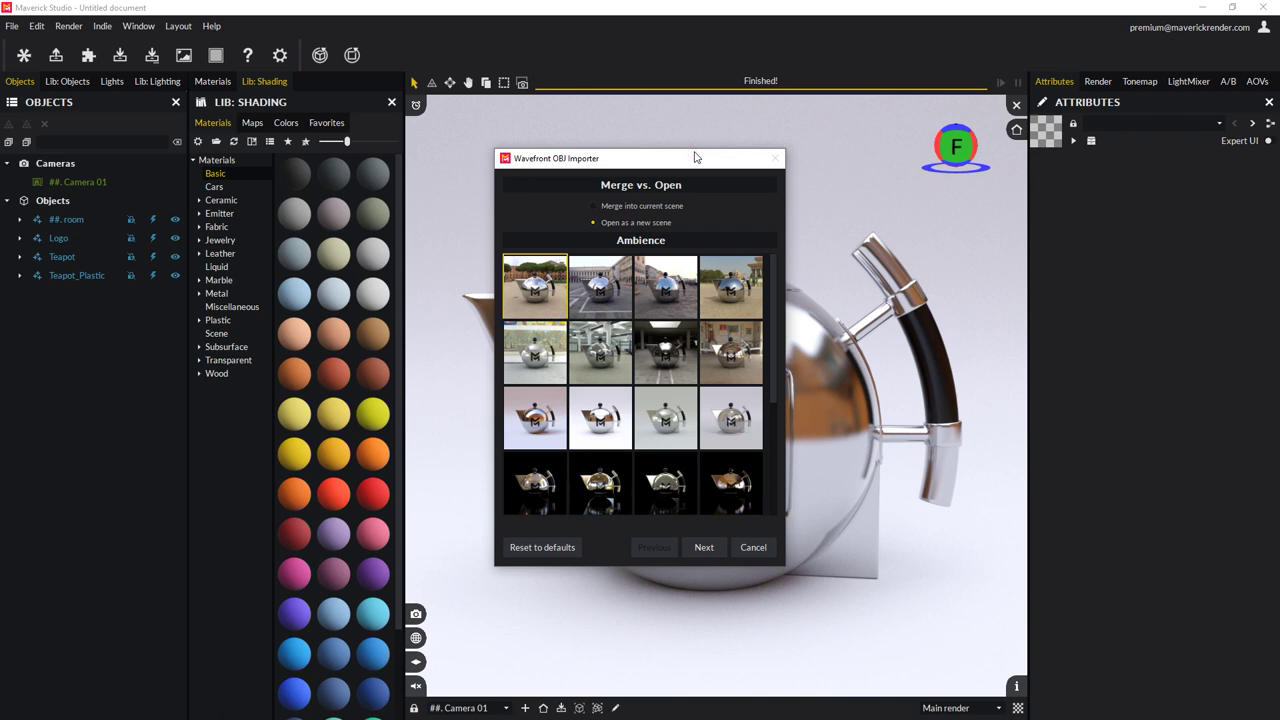
pyautogui.click(659, 205)
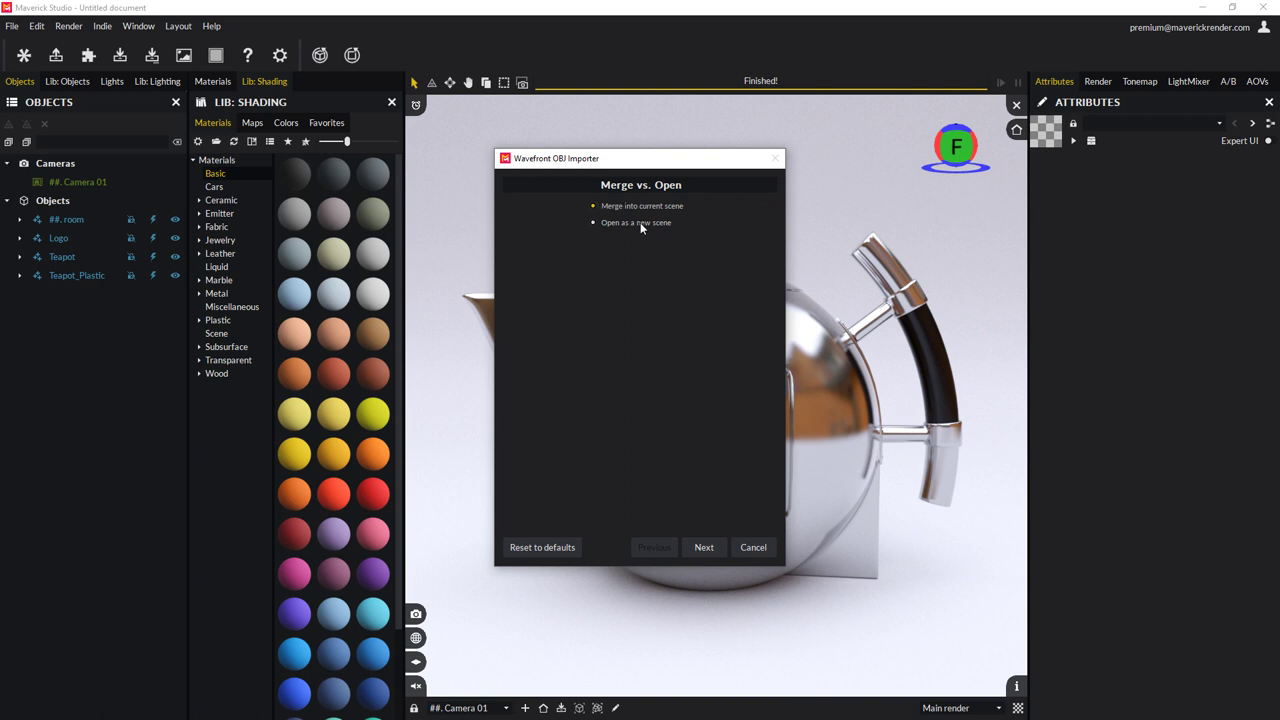
pyautogui.click(641, 223)
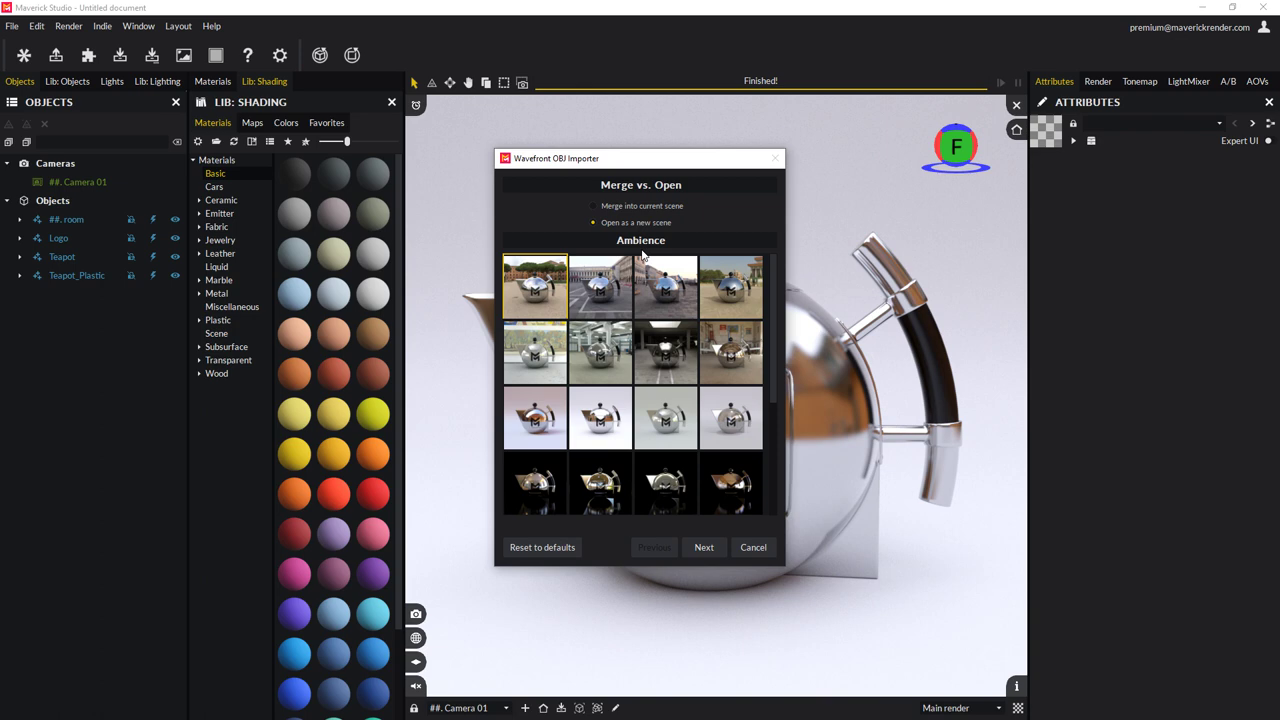
pyautogui.click(729, 298)
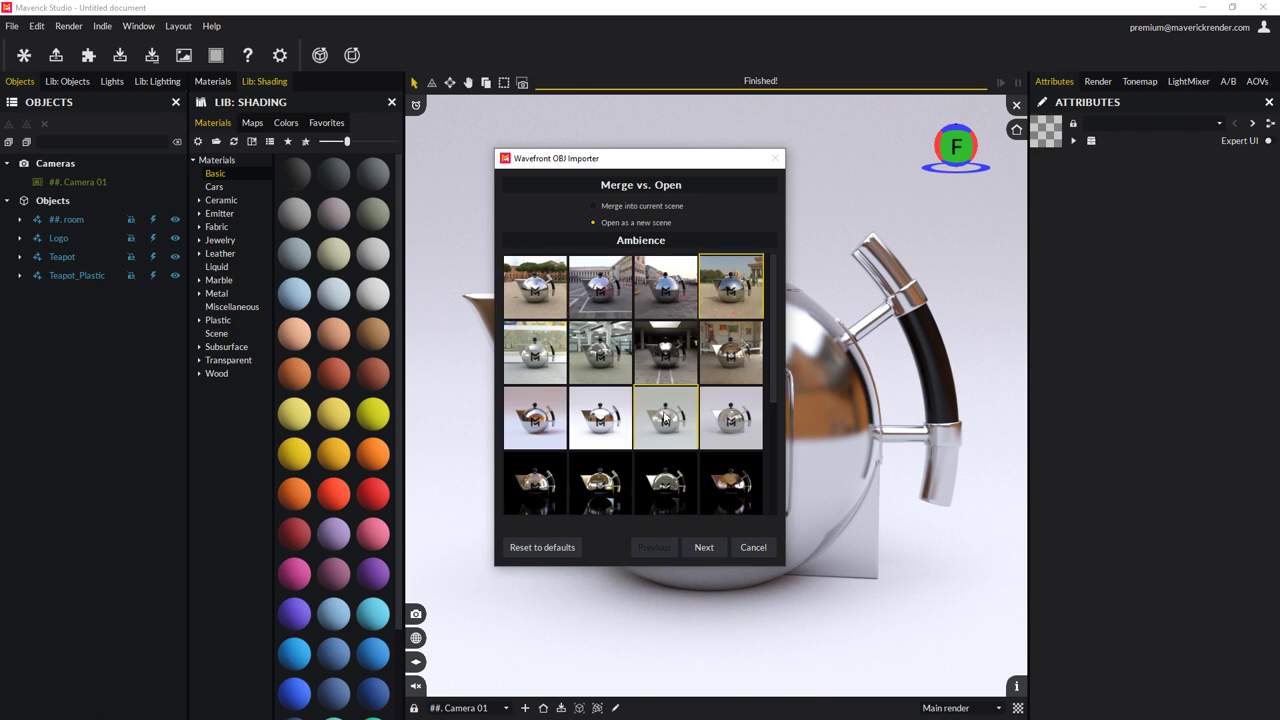
pyautogui.click(613, 424)
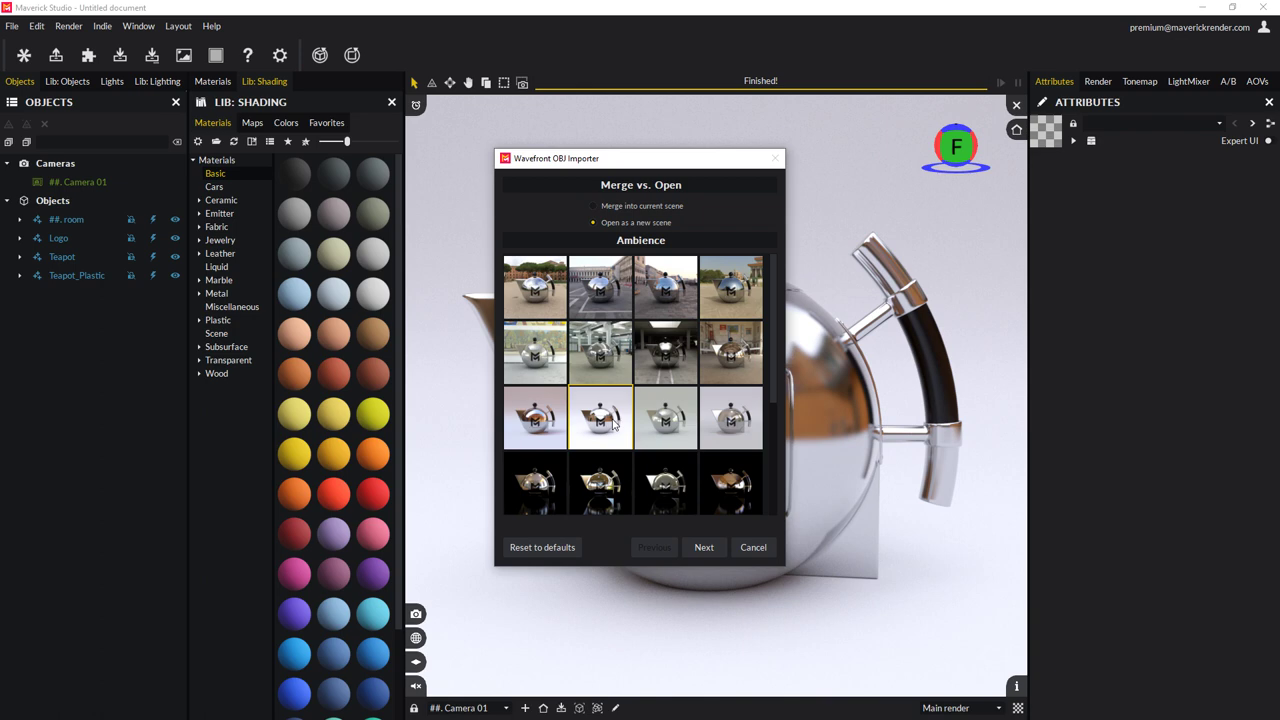
pyautogui.click(708, 553)
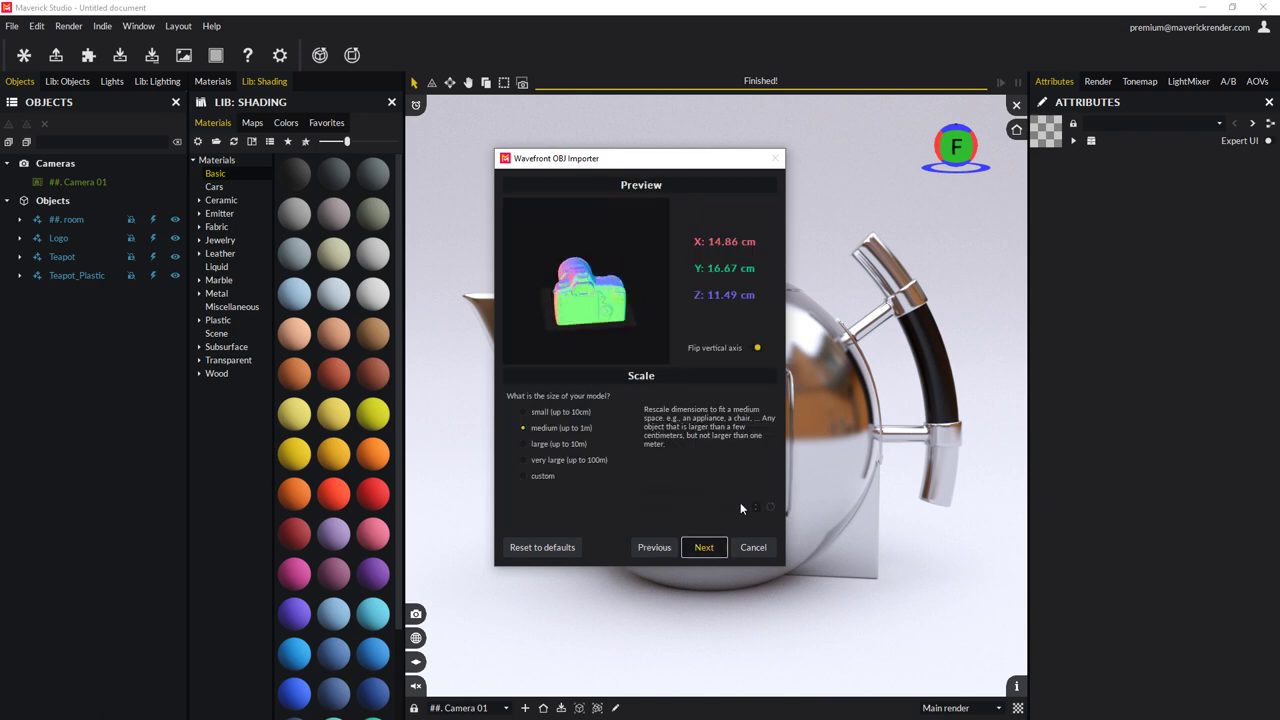
pyautogui.click(755, 347)
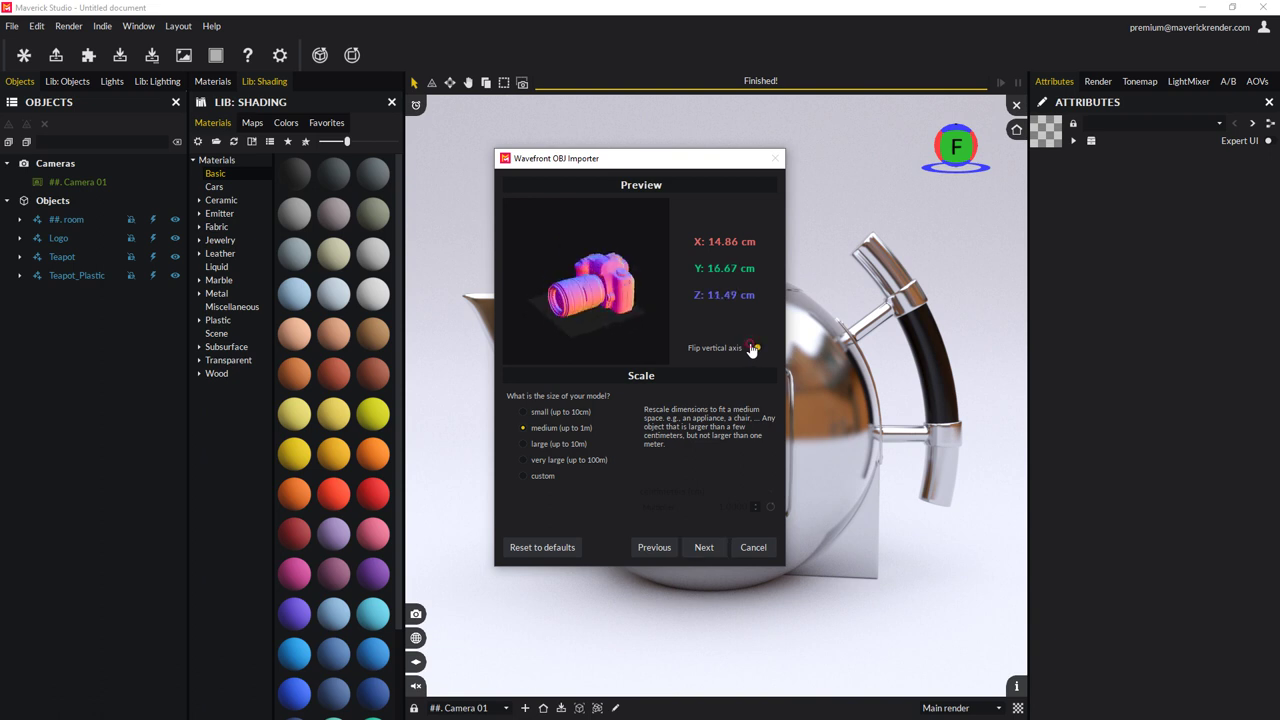
pyautogui.click(752, 348)
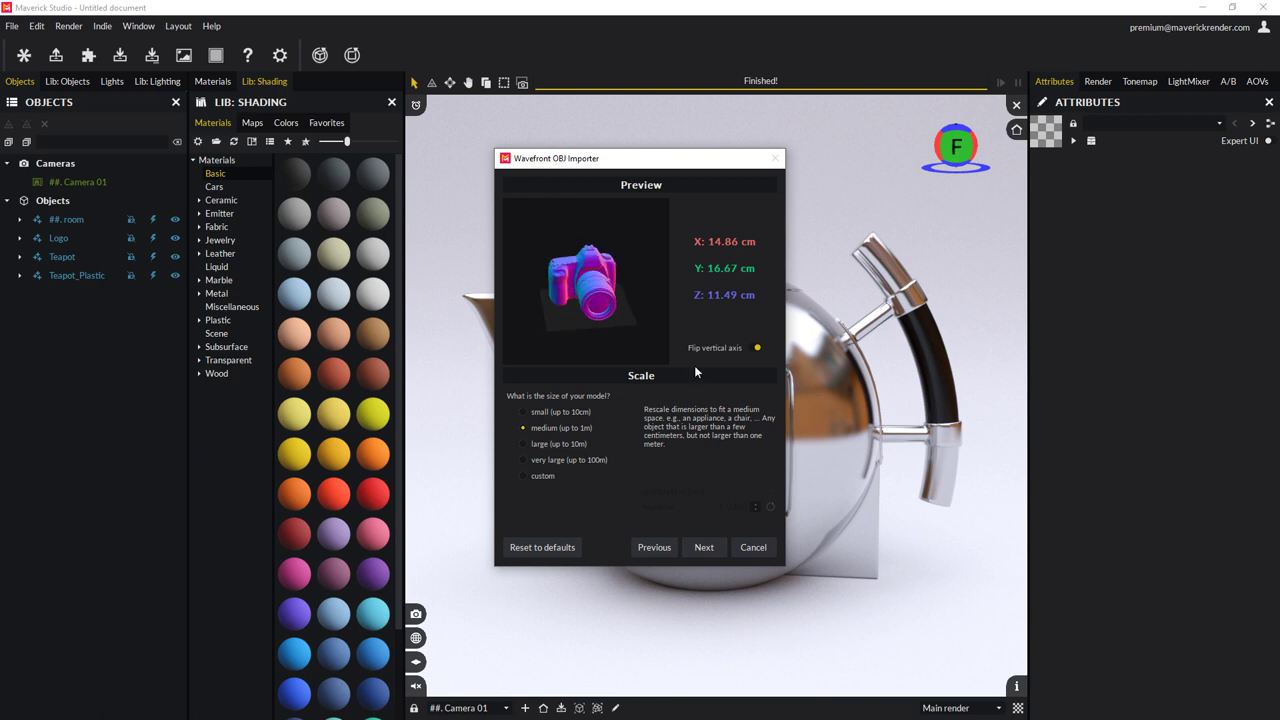
# Step: Import the camera model with default detach and grouping options and random colours, then orbit it
pyautogui.click(716, 547)
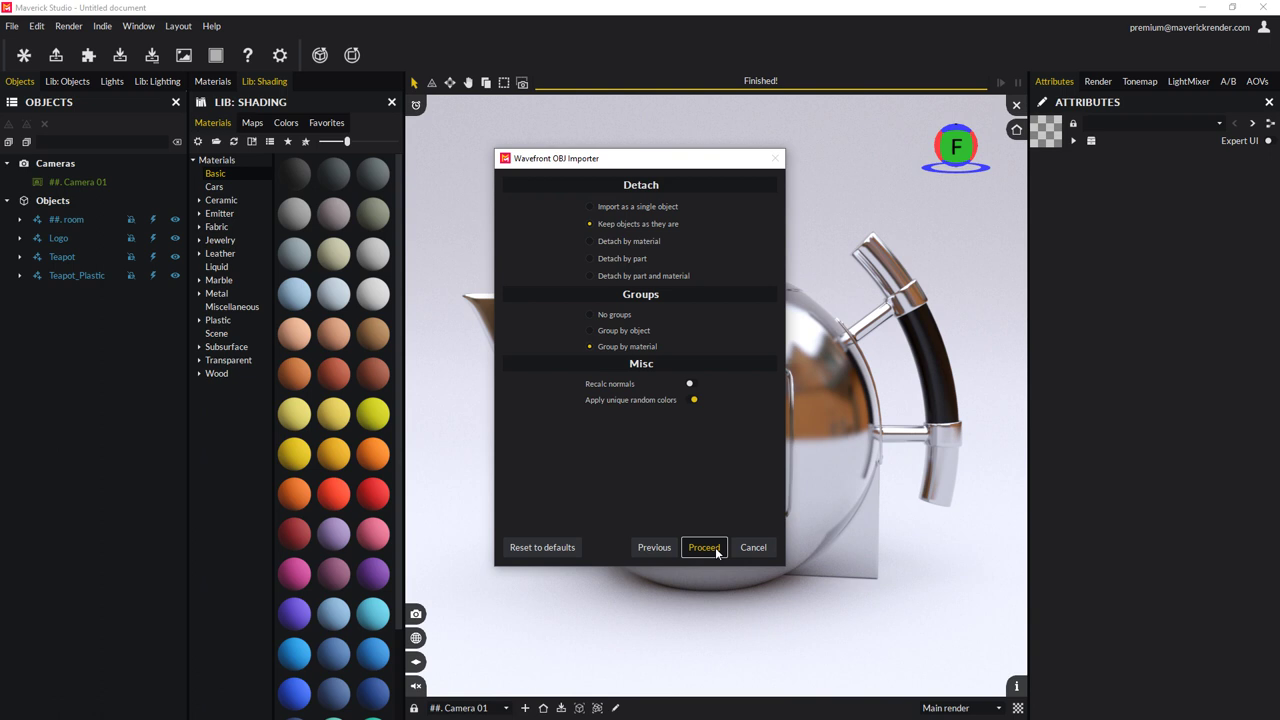
pyautogui.click(715, 547)
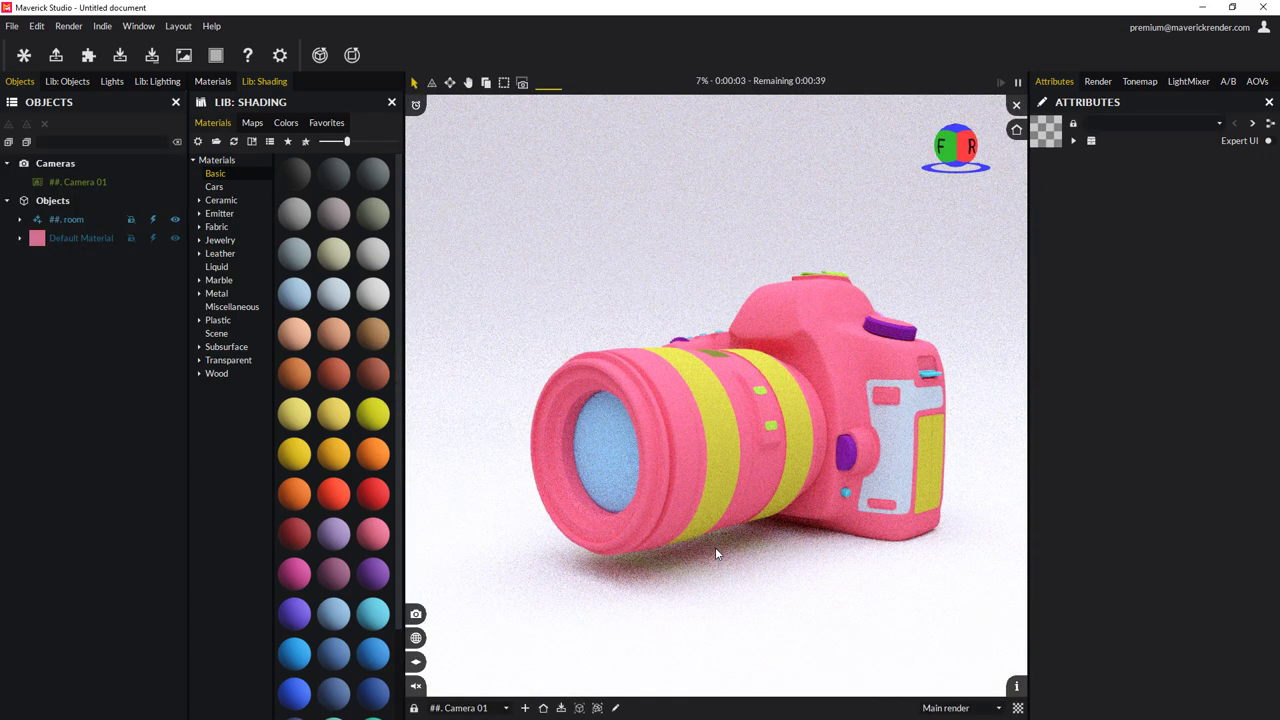
pyautogui.moveTo(743, 486); pyautogui.dragTo(724, 505)
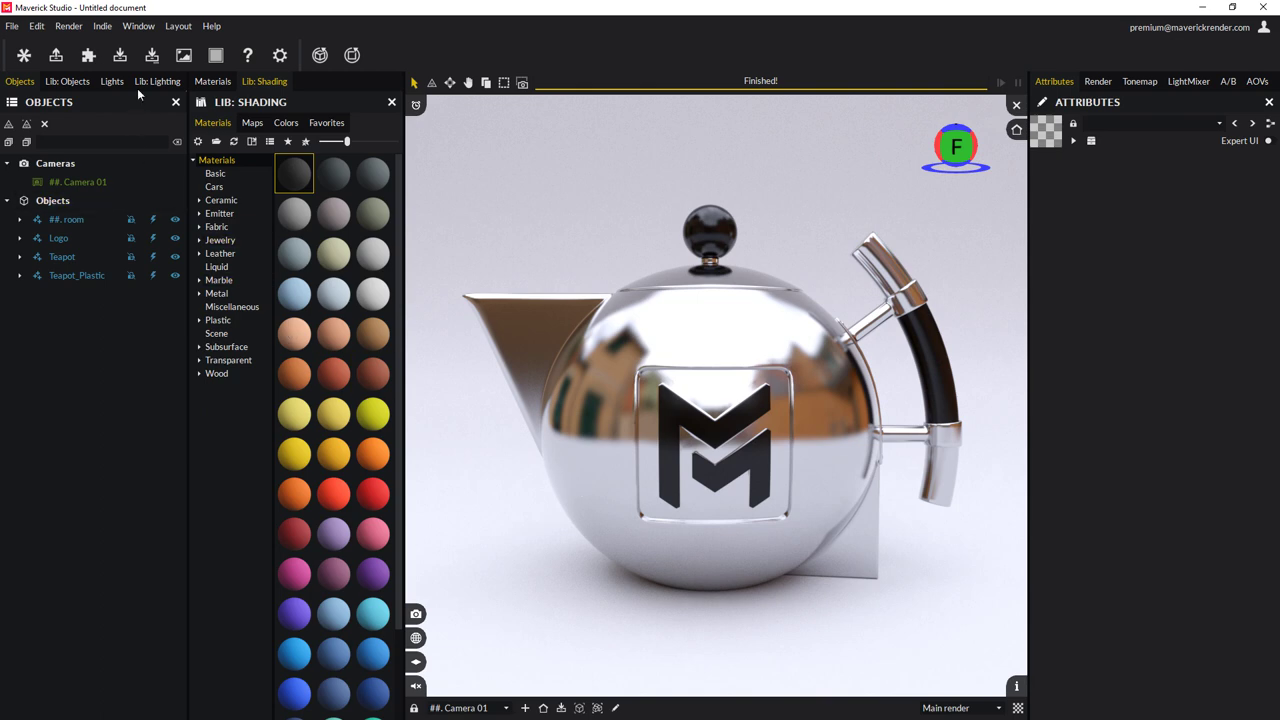
# Step: Import iStick.obj via Import/Merge as a new scene with the bright white studio ambience
pyautogui.click(88, 55)
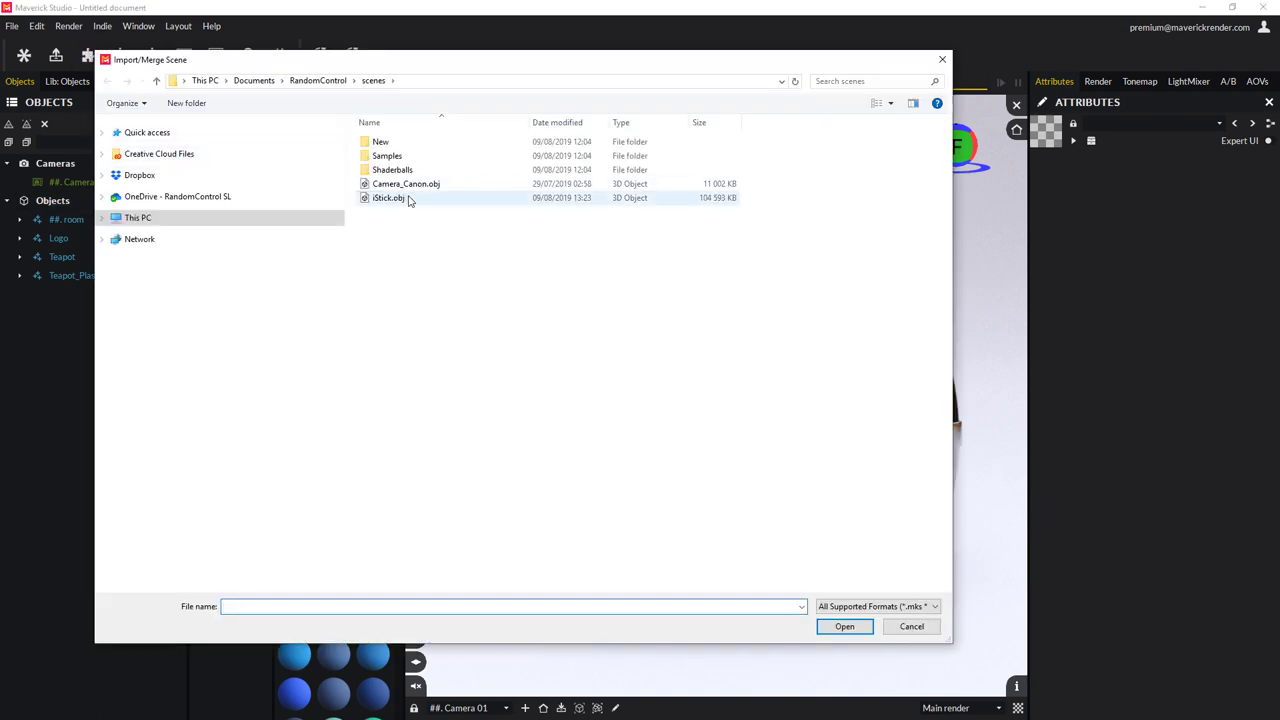
pyautogui.doubleClick(407, 200)
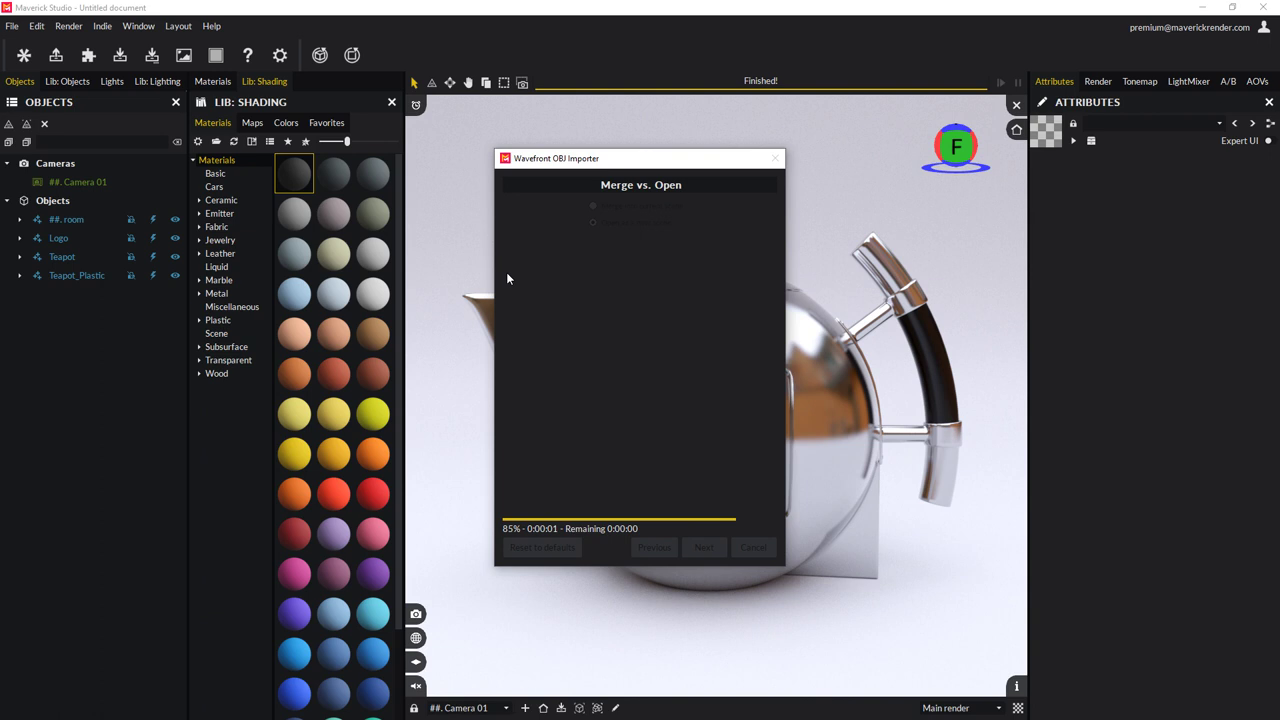
pyautogui.click(620, 425)
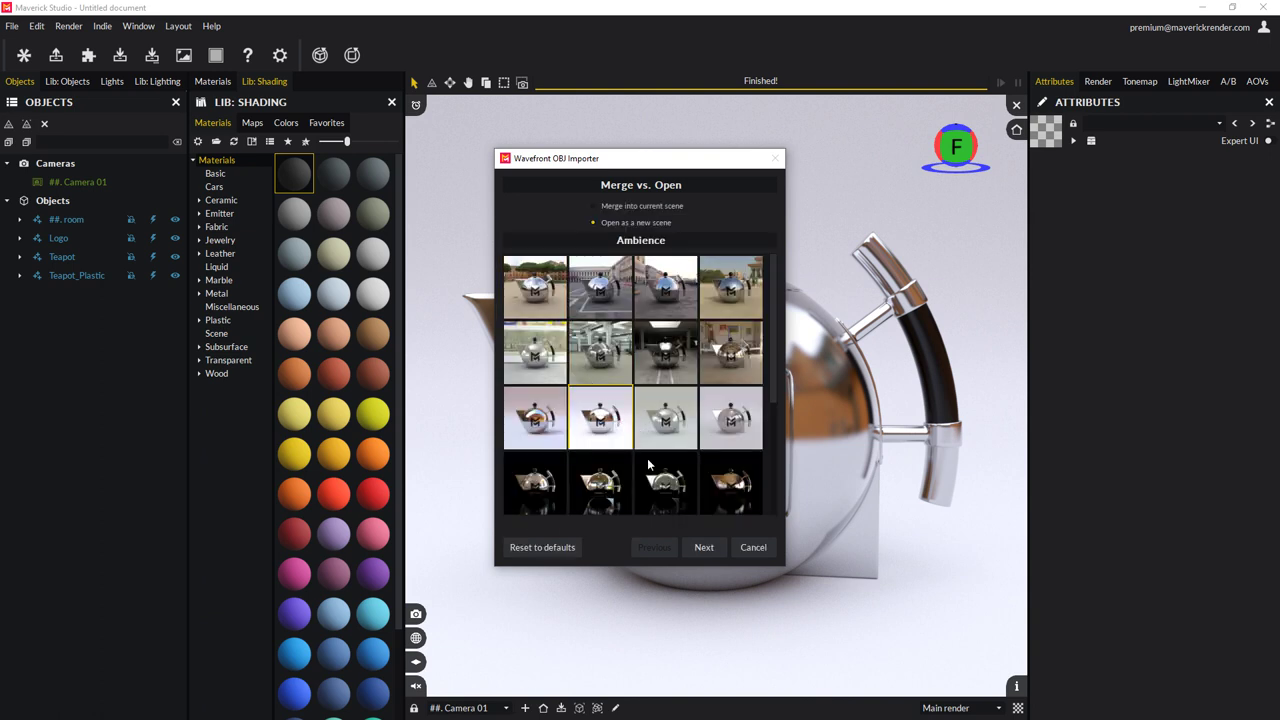
pyautogui.click(705, 547)
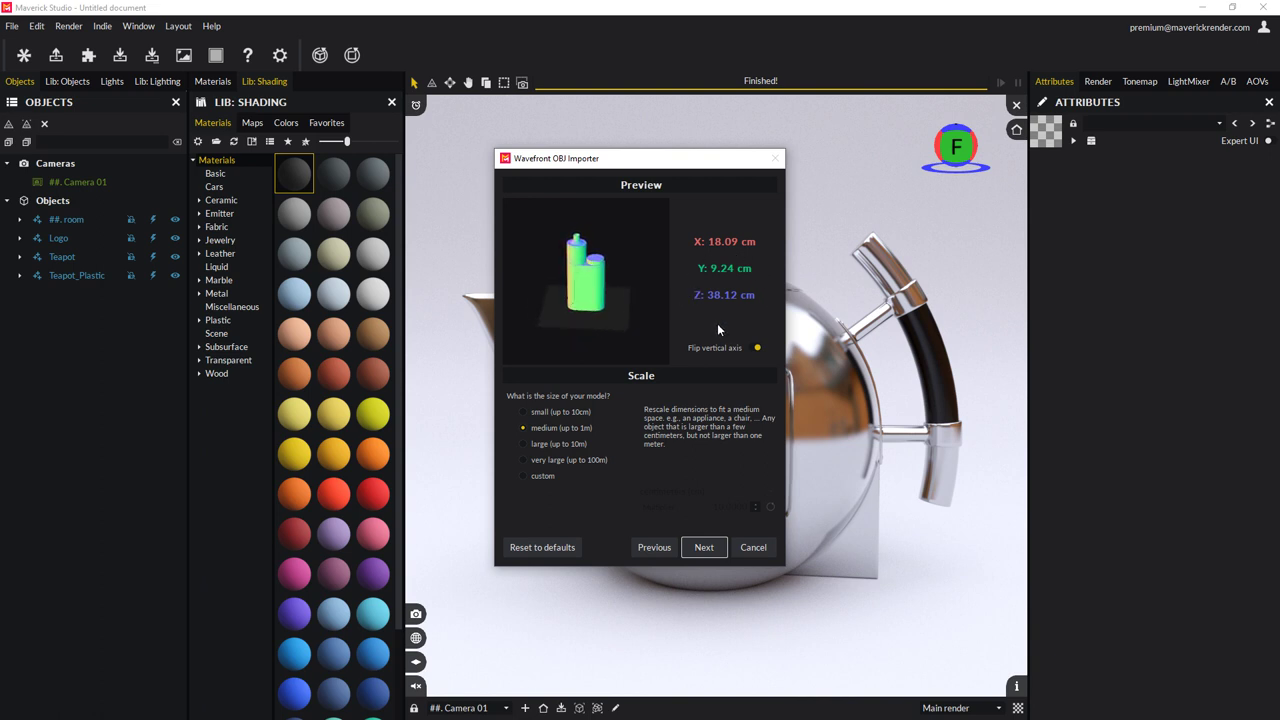
# Step: Set the iStick import to a custom scale read in inches, giving 4.59×2.35×9.68 cm
pyautogui.click(549, 413)
pyautogui.click(551, 427)
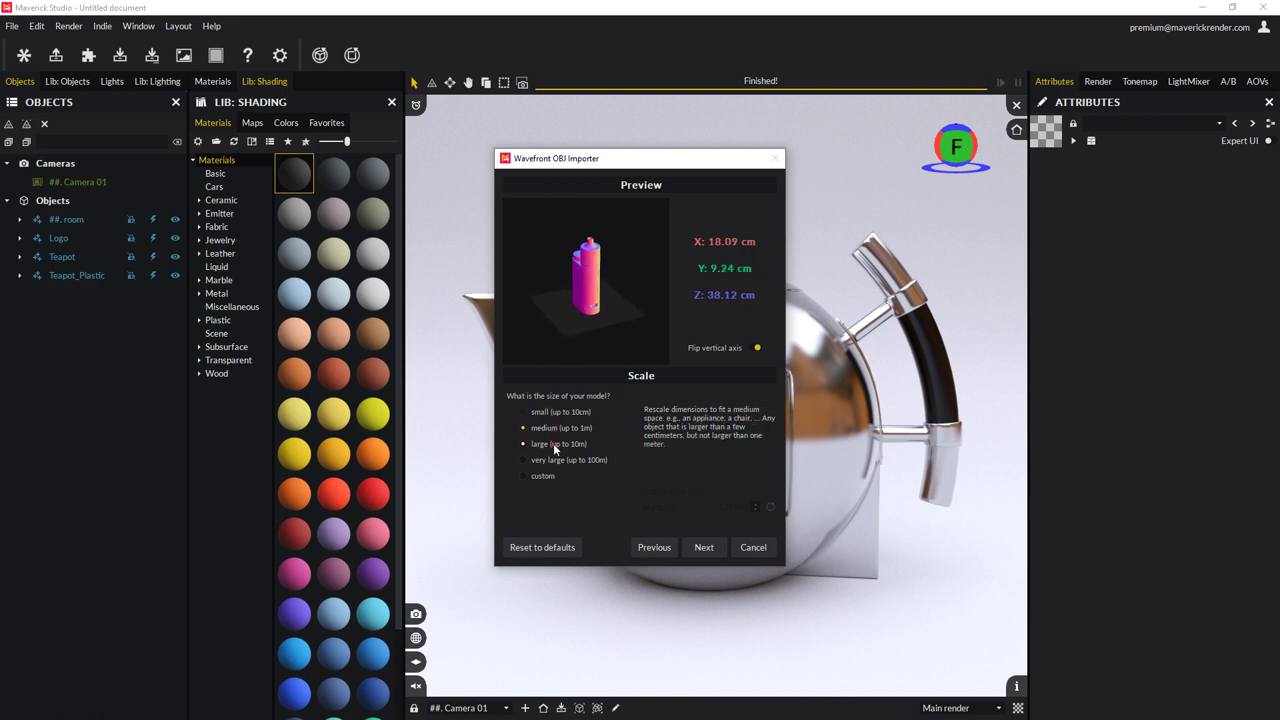
pyautogui.click(553, 443)
pyautogui.click(556, 461)
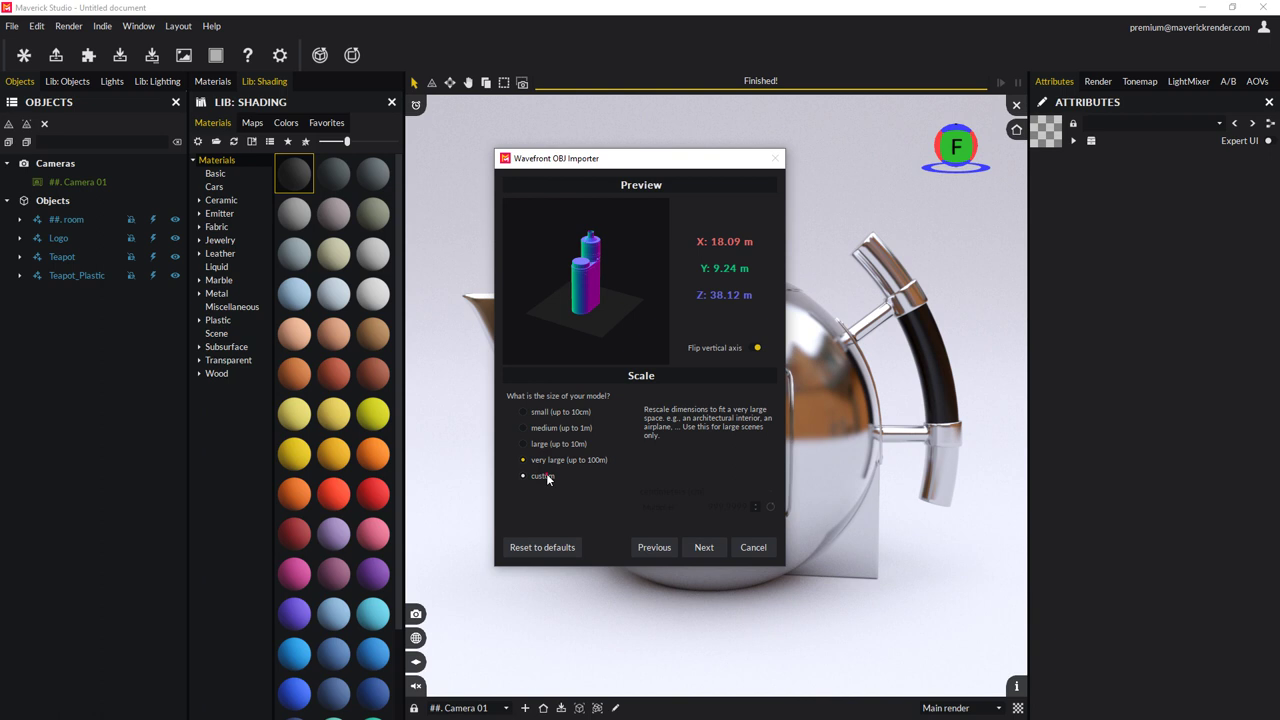
pyautogui.click(546, 475)
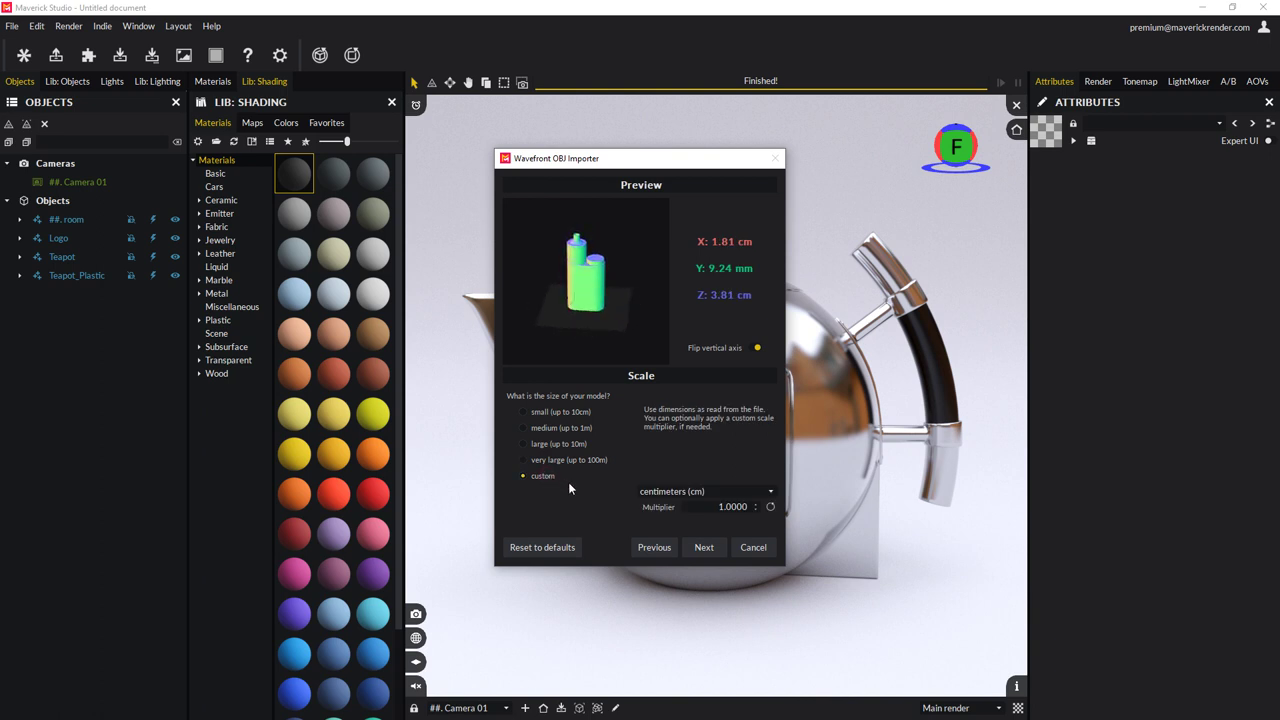
pyautogui.click(645, 493)
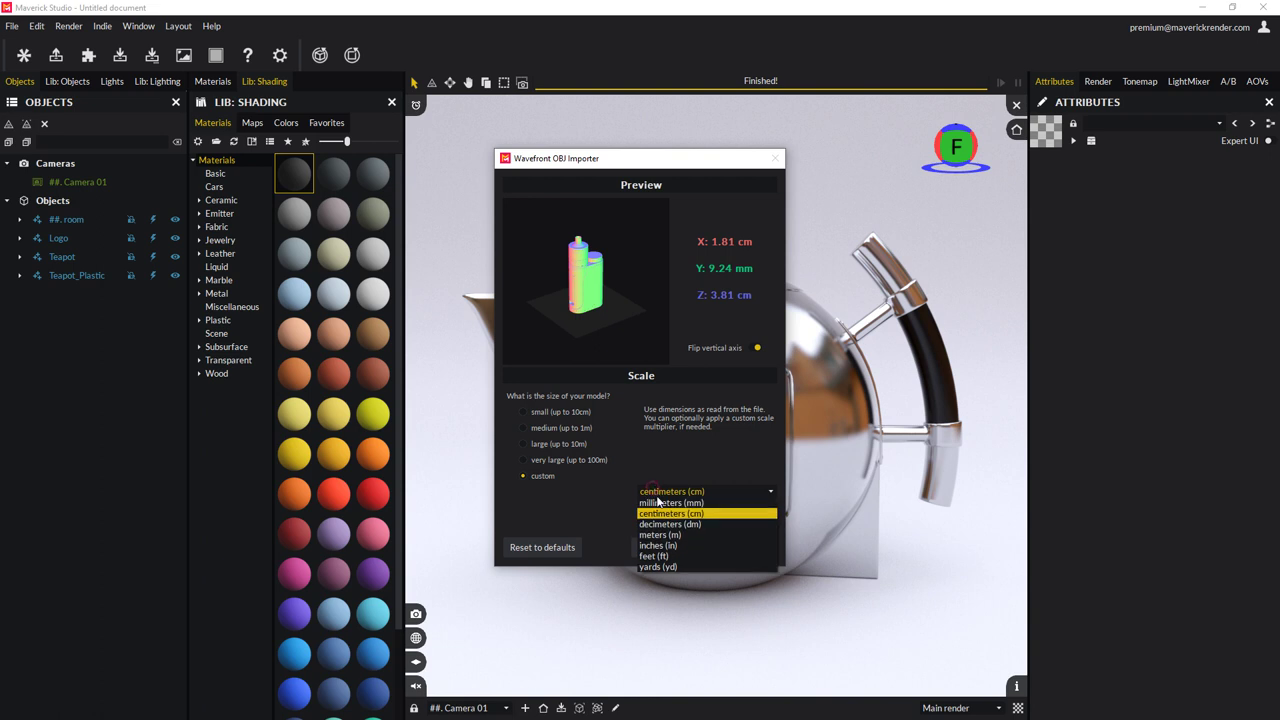
pyautogui.click(668, 543)
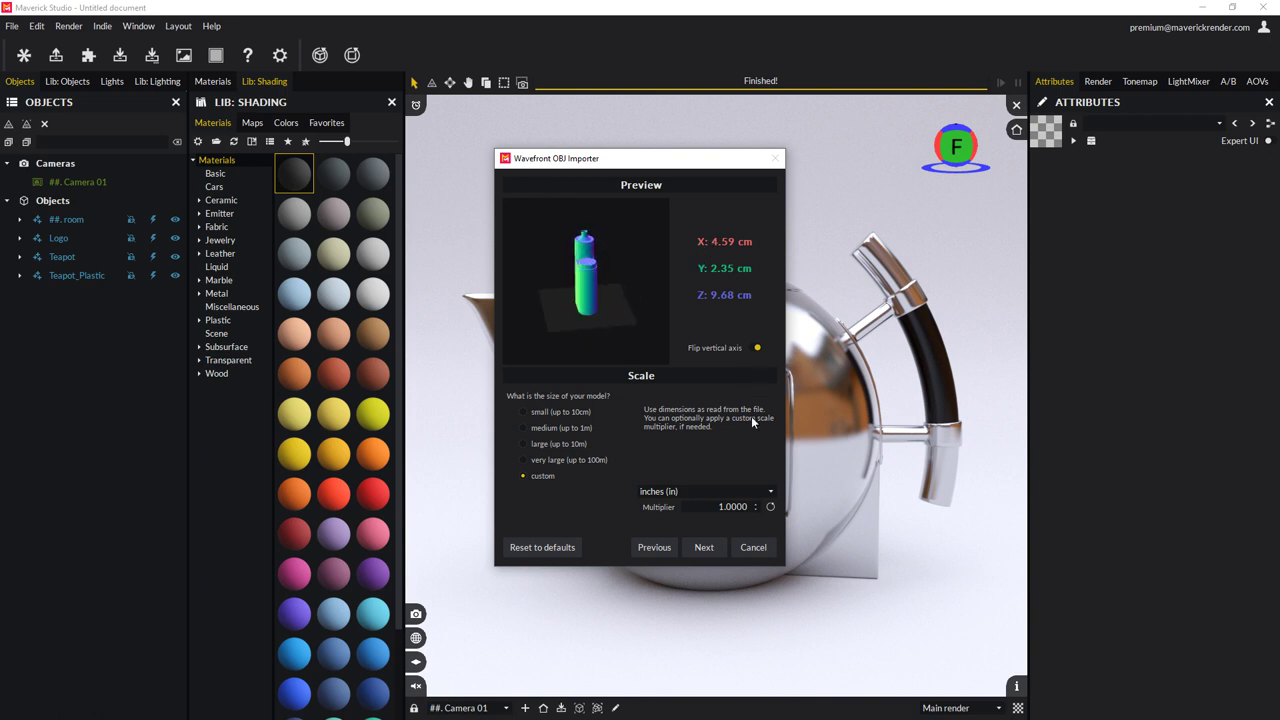
# Step: Import the iStick, then give its purple head a dark material and its body Basic 27 Red
pyautogui.click(706, 547)
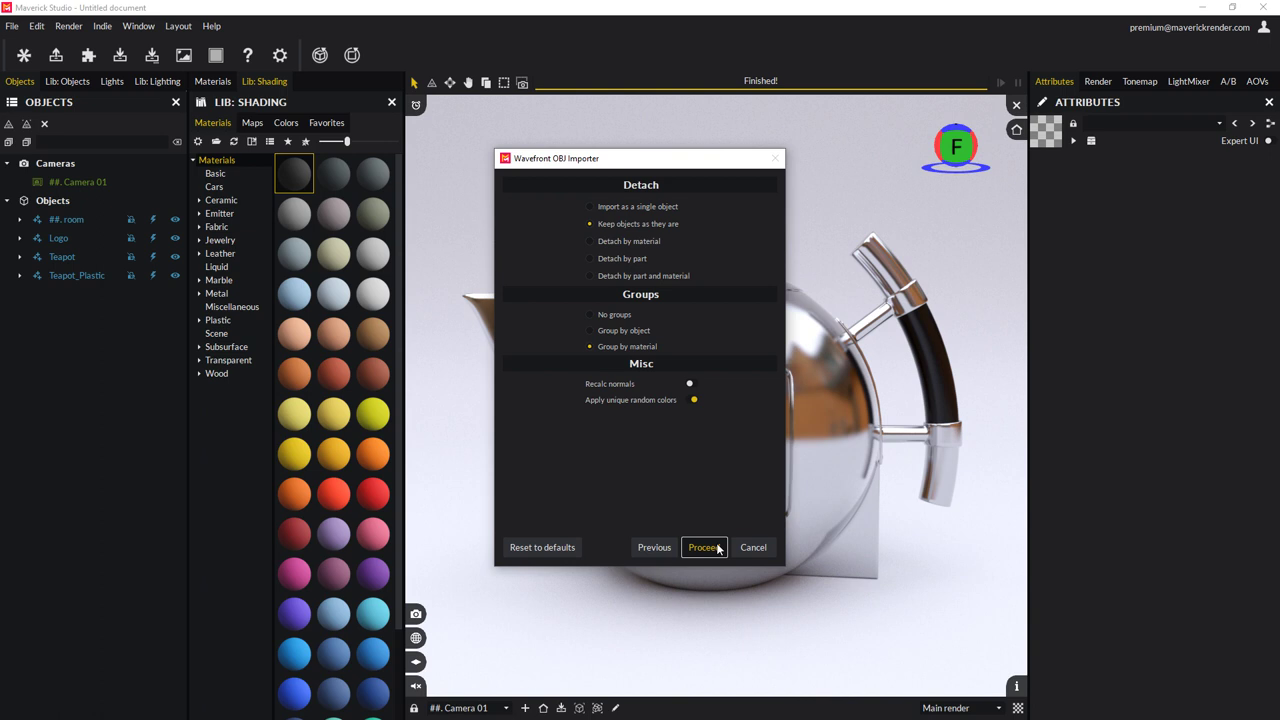
pyautogui.click(705, 547)
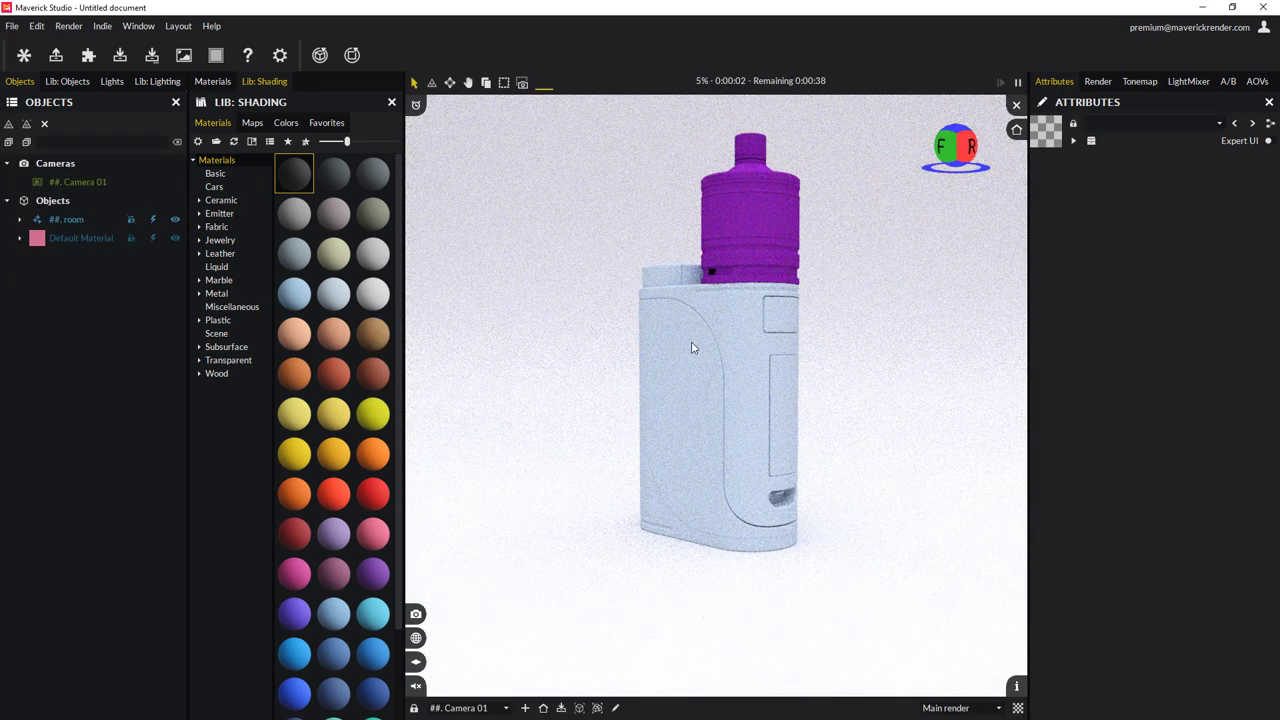
pyautogui.click(720, 372)
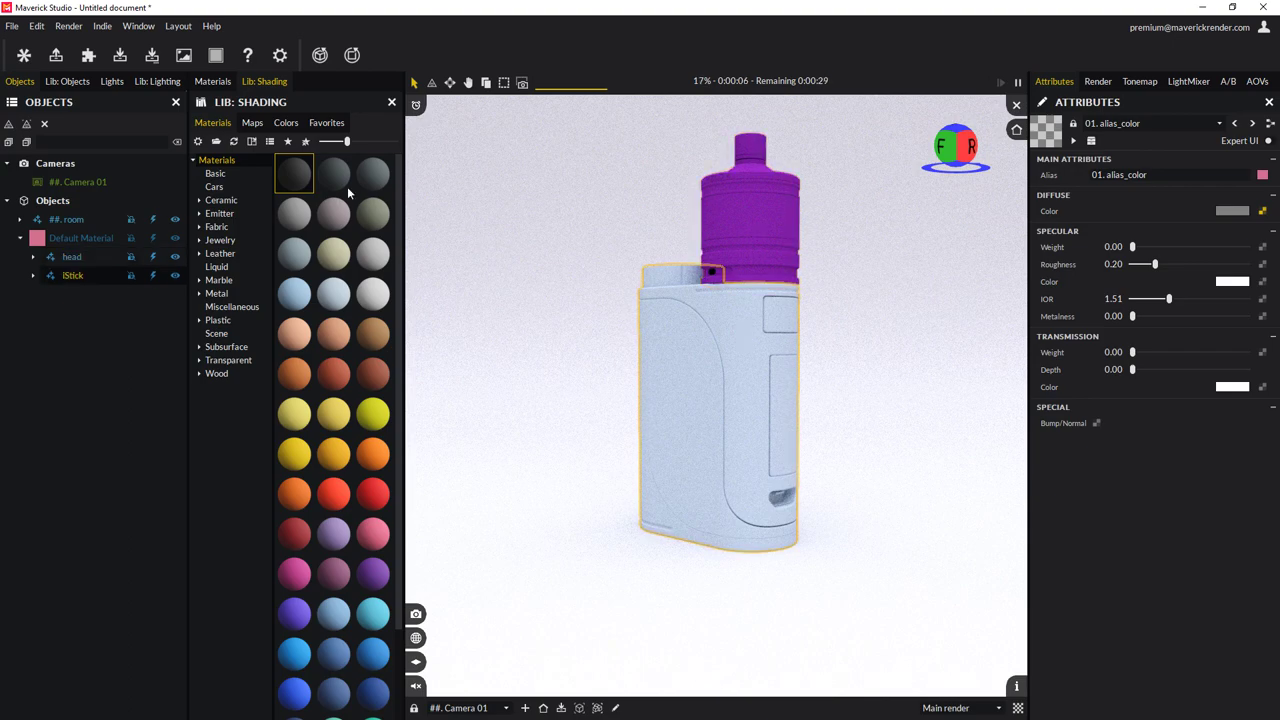
pyautogui.moveTo(340, 182); pyautogui.dragTo(762, 258)
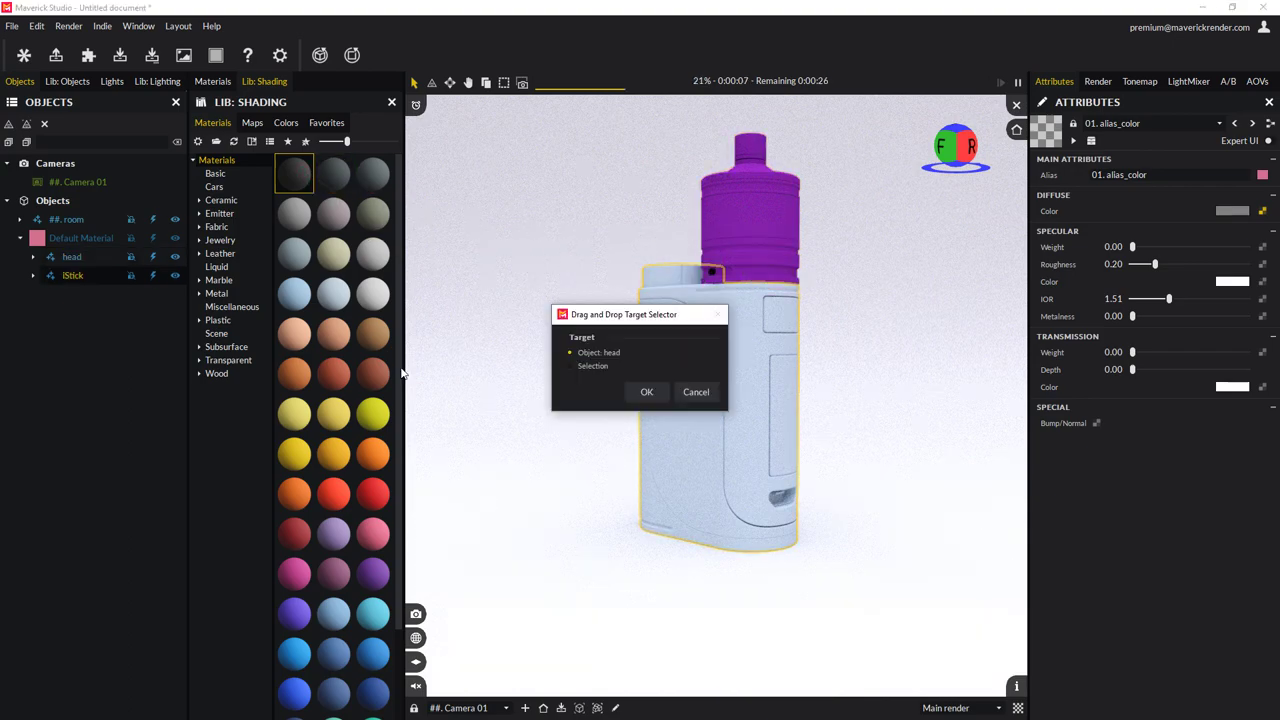
pyautogui.click(646, 392)
pyautogui.moveTo(372, 493); pyautogui.dragTo(702, 410)
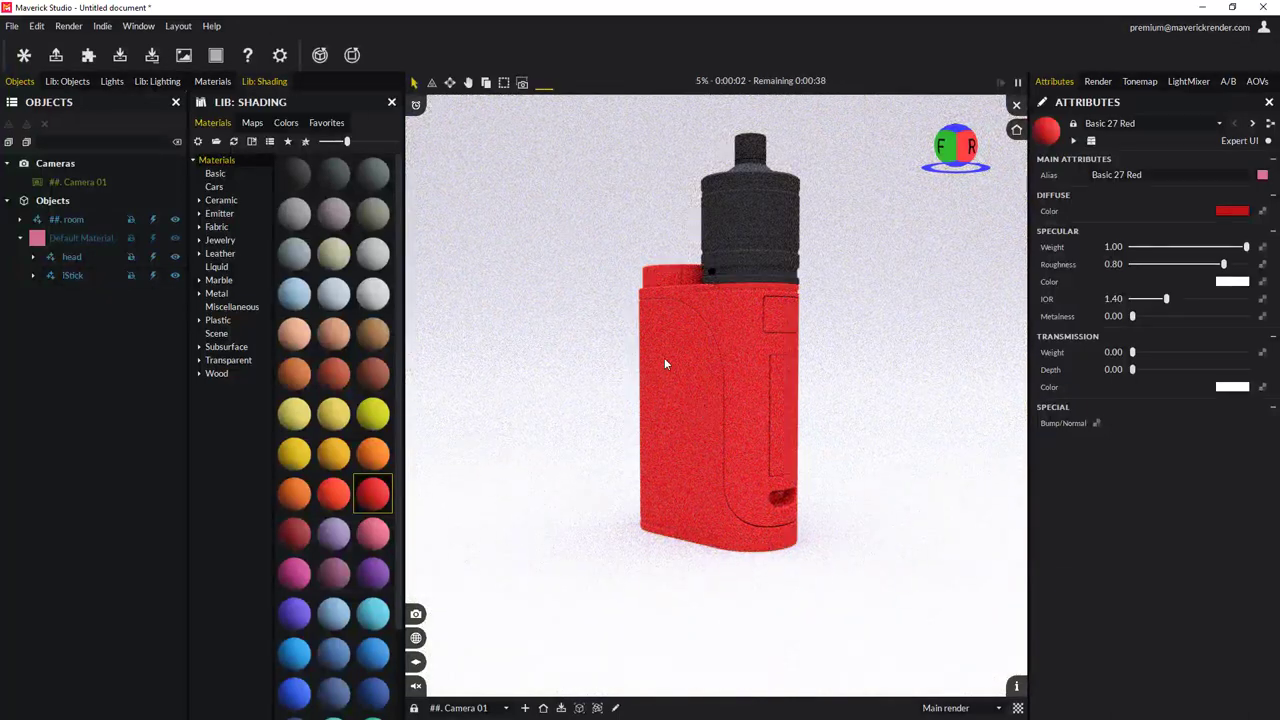
# Step: Start a fresh scene without saving and re-import iStick.obj to its 4.59×2.35×9.68 cm preview
pyautogui.click(88, 55)
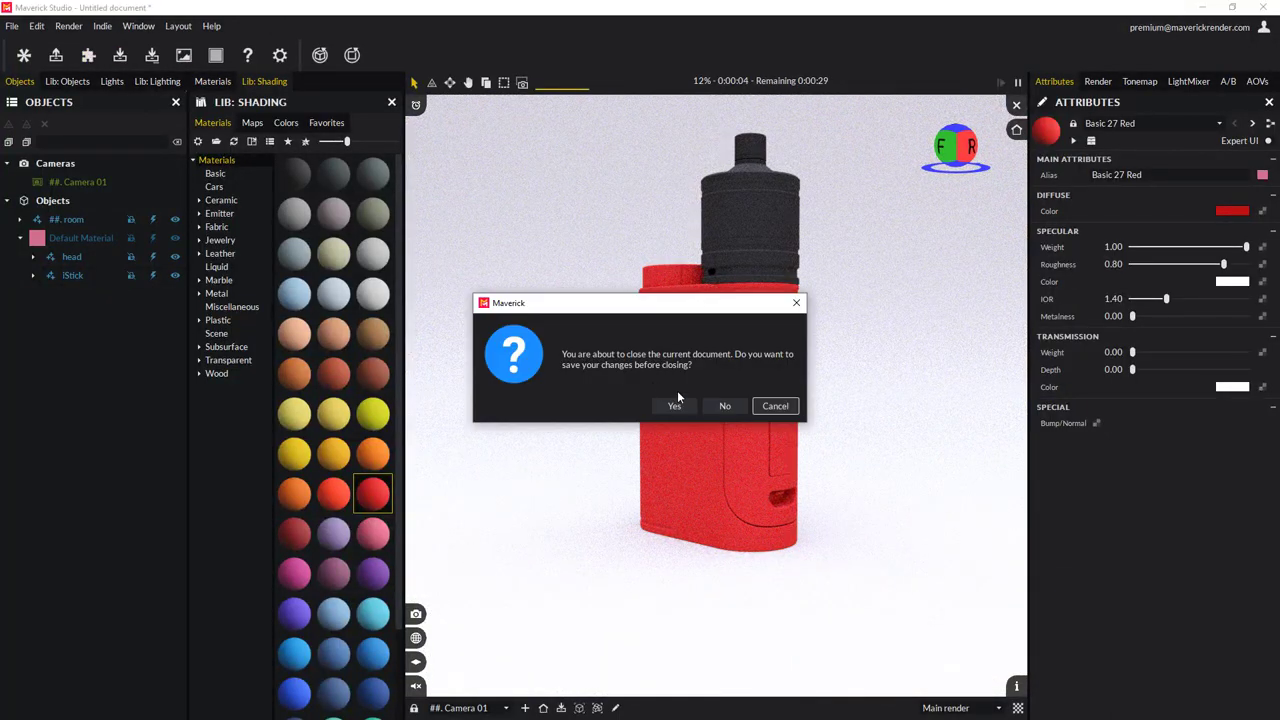
pyautogui.click(725, 405)
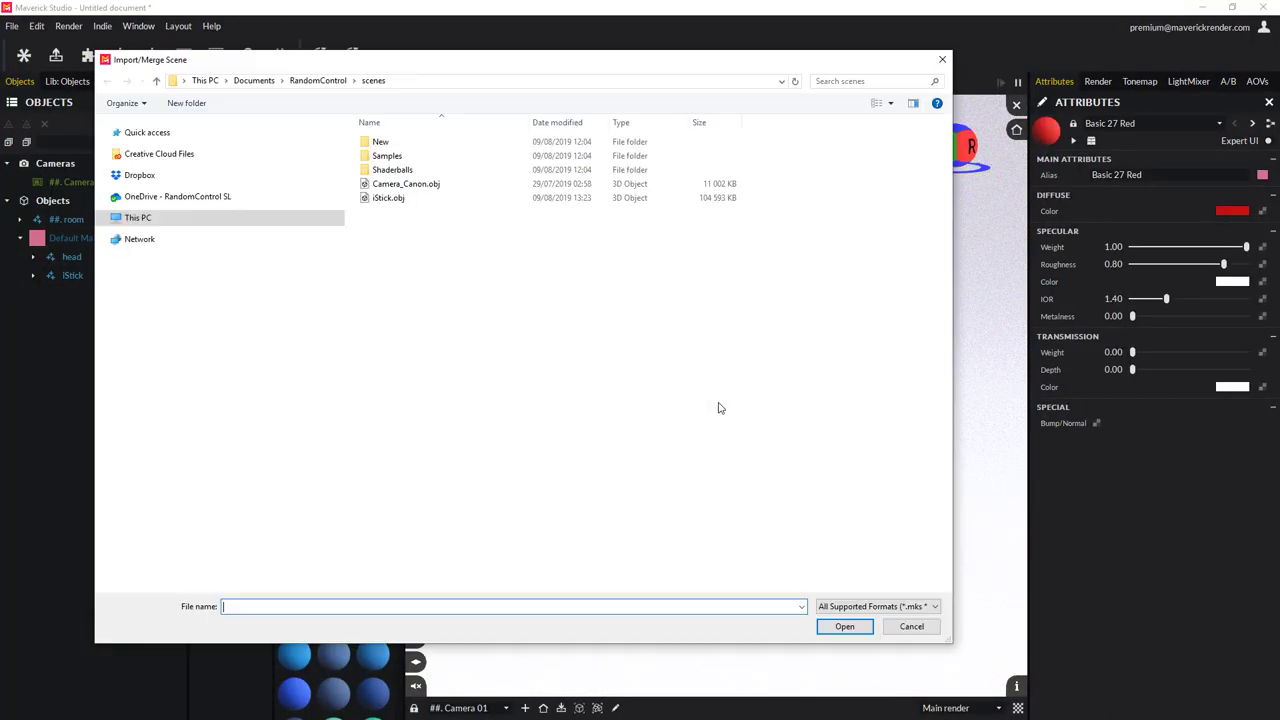
pyautogui.doubleClick(386, 198)
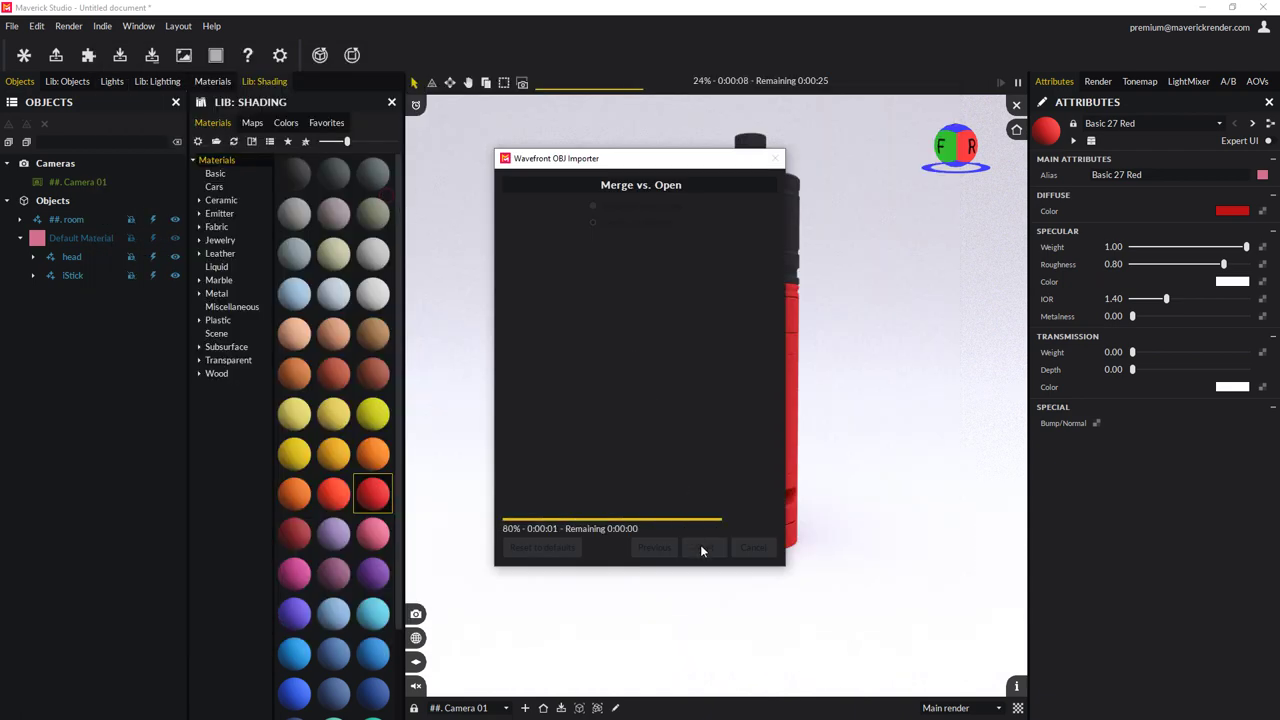
pyautogui.click(704, 549)
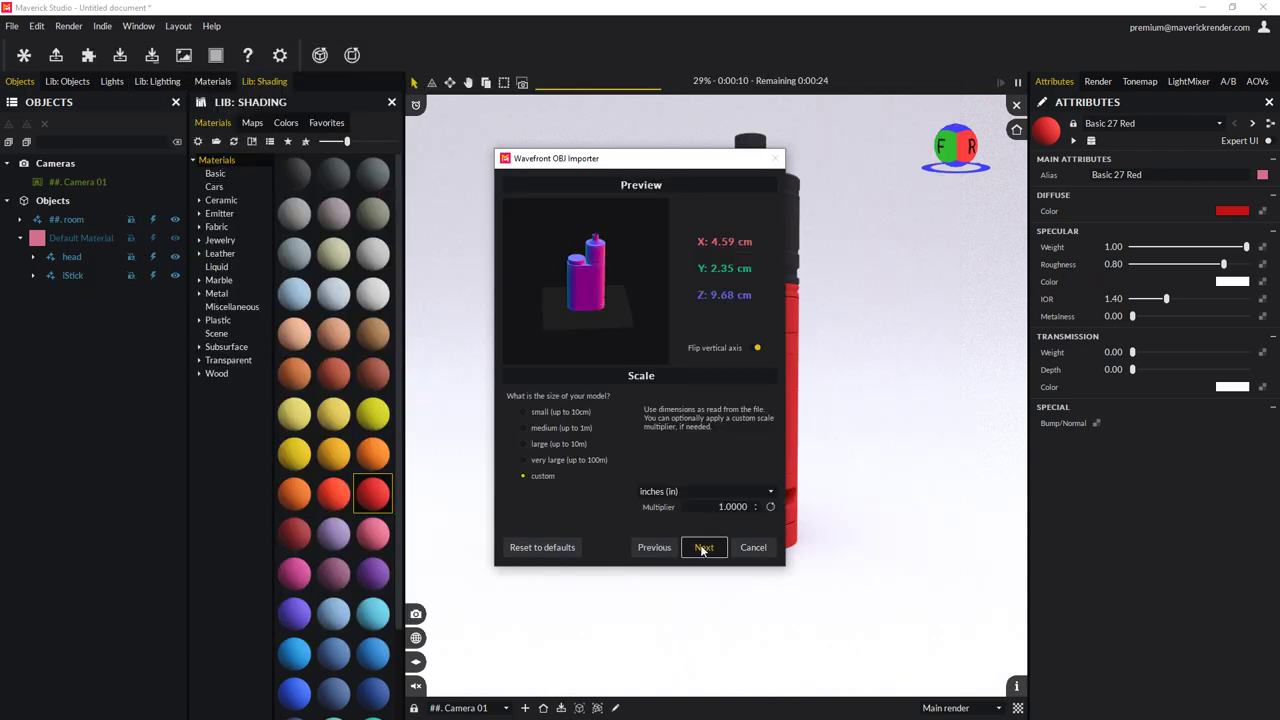
# Step: Import iStick.obj detached by part and material, grouped by object, random colours, normals recalculation off
pyautogui.click(704, 548)
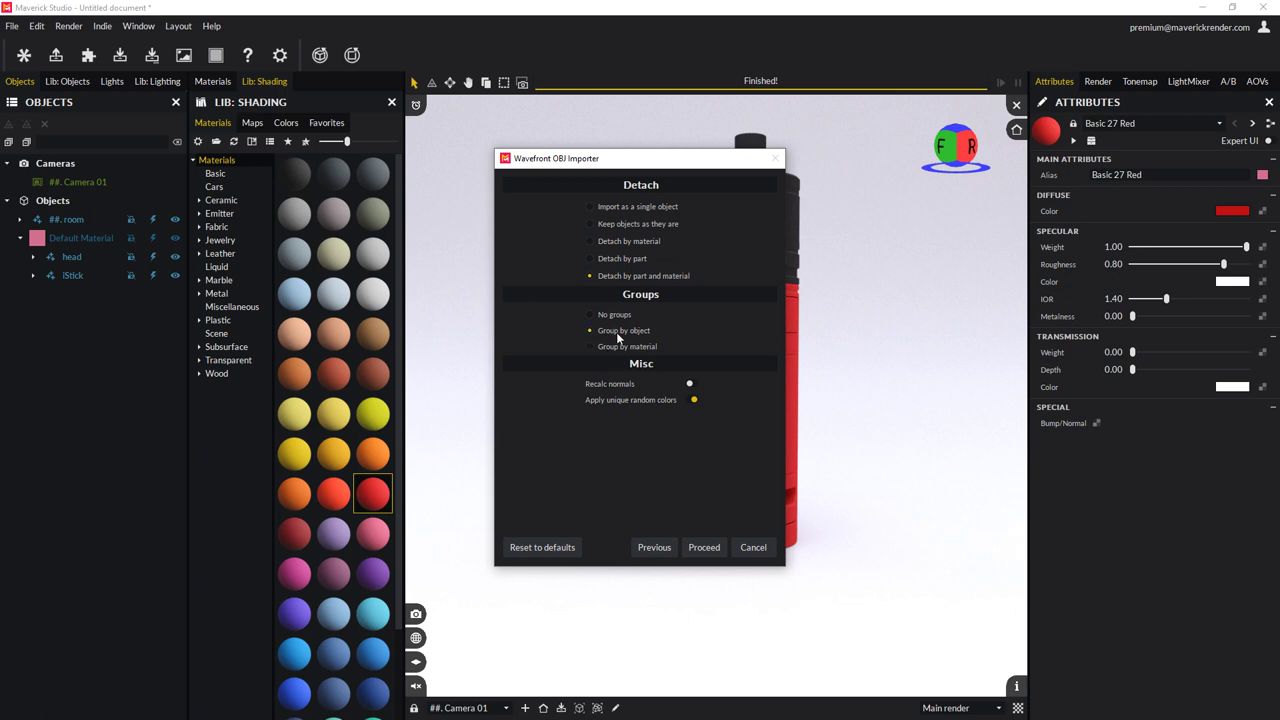
pyautogui.click(690, 384)
pyautogui.click(693, 385)
pyautogui.click(704, 547)
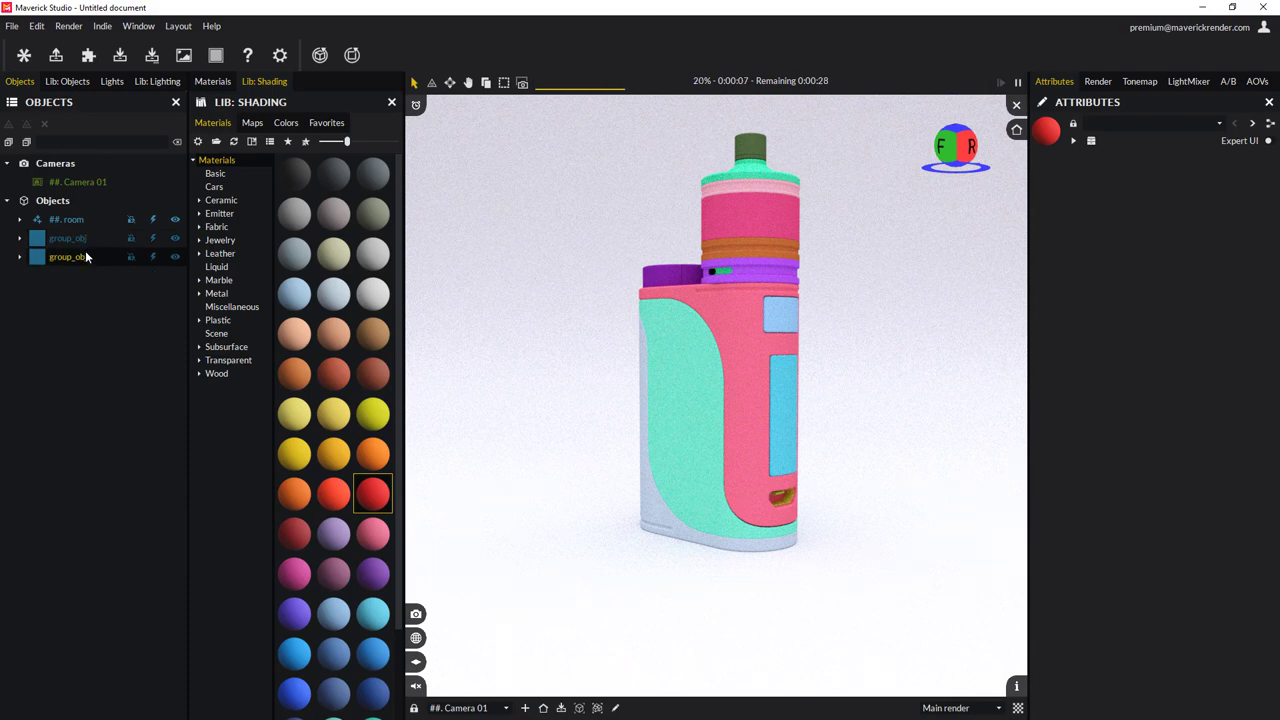
# Step: Select the room, light-blue panel, pink body and orange button parts to inspect each
pyautogui.click(794, 356)
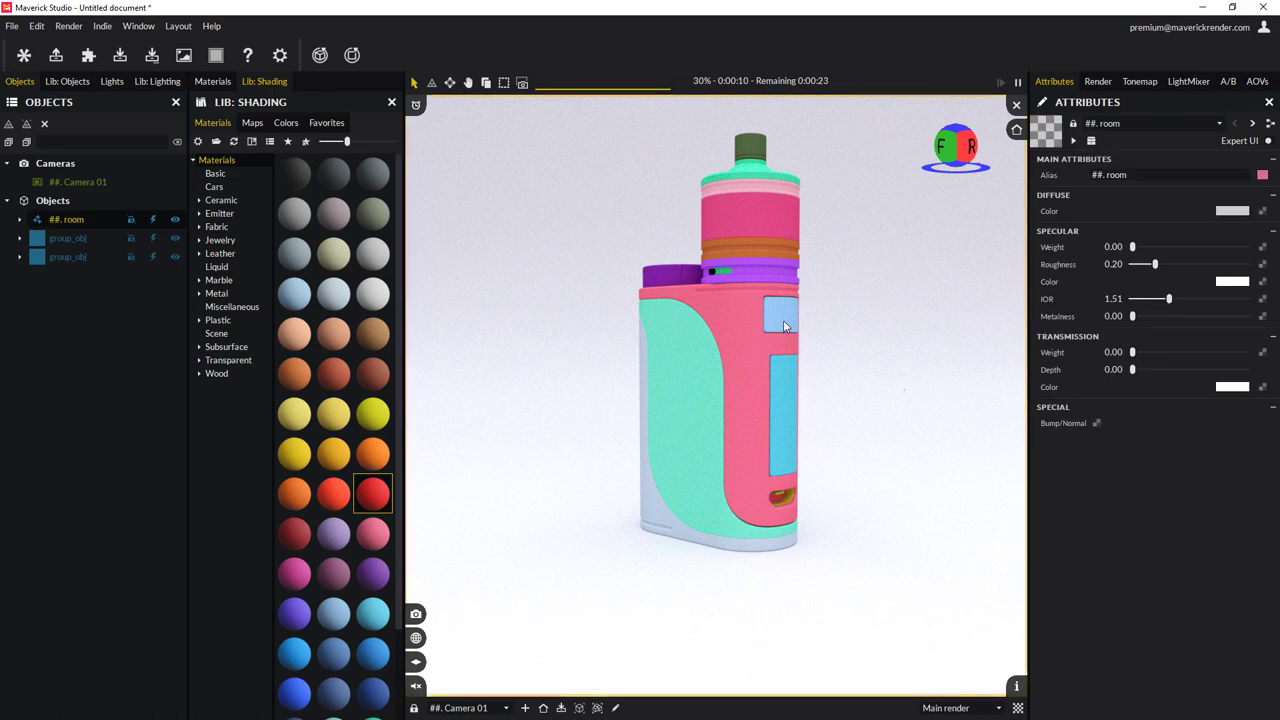
pyautogui.click(784, 322)
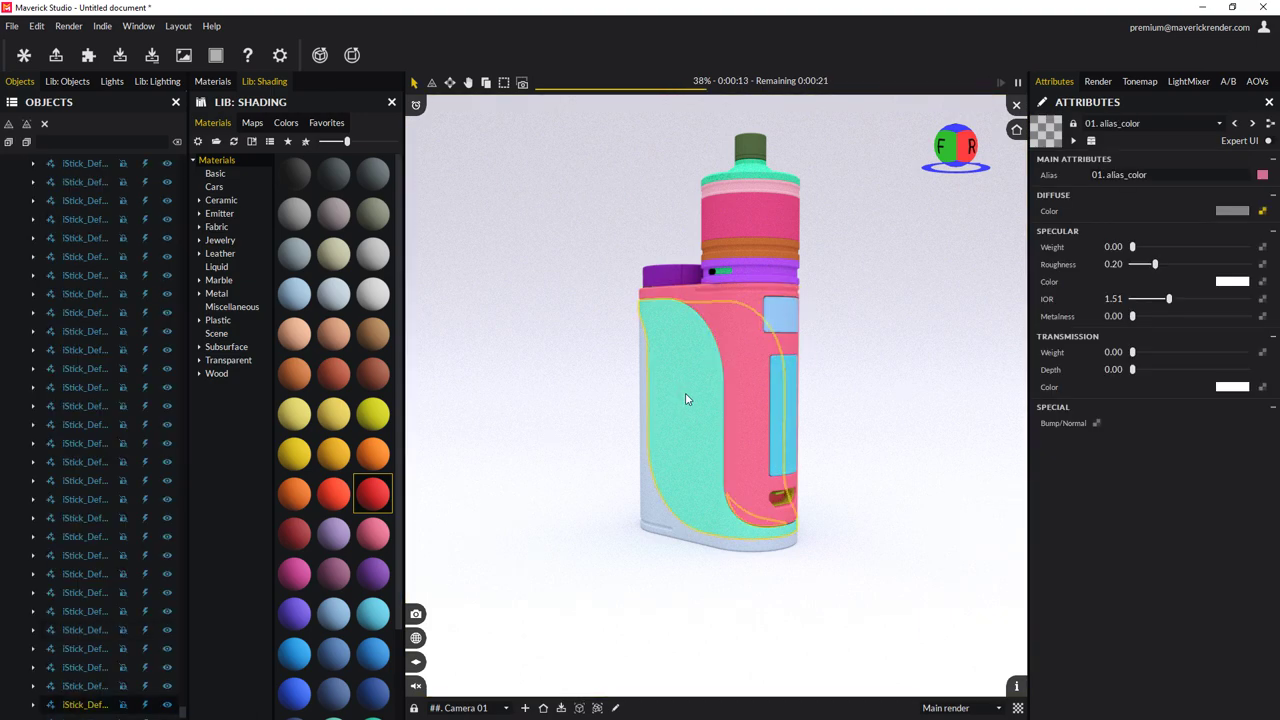
pyautogui.click(756, 455)
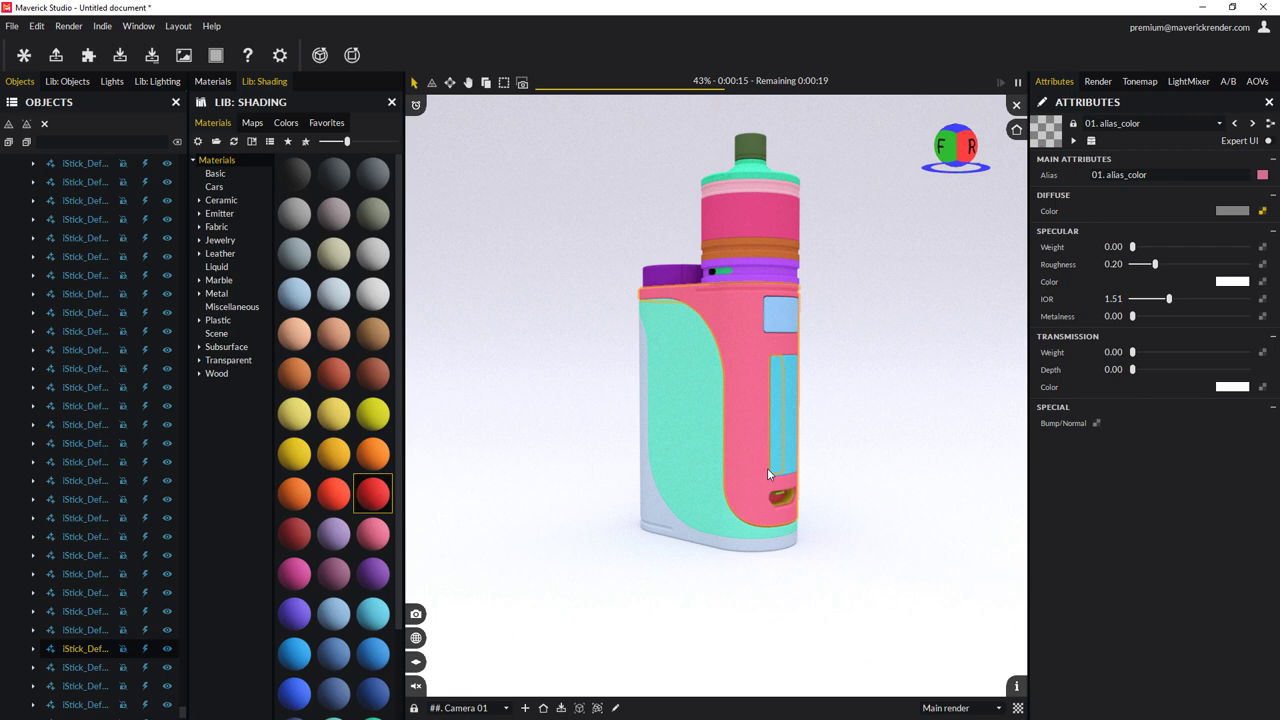
pyautogui.click(781, 497)
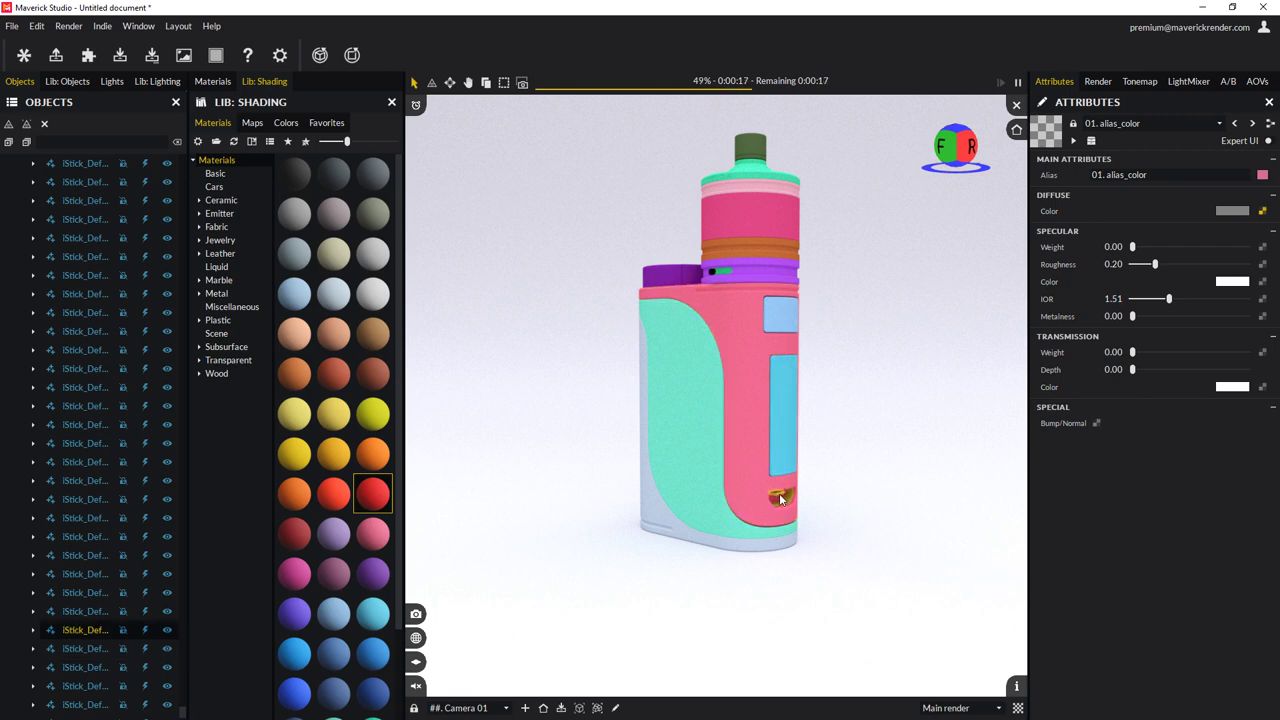